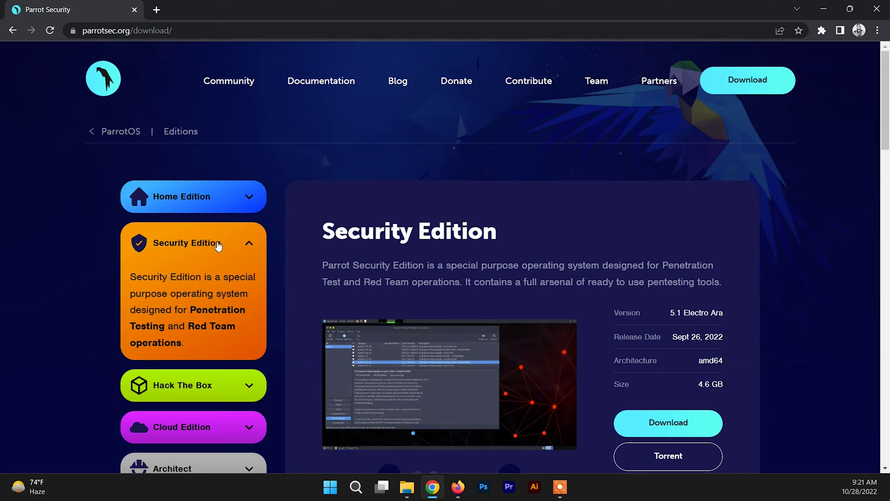
Step: Show the Home Edition's details on the Parrot download page
{"action": "left_click", "coordinate": [173, 206]}
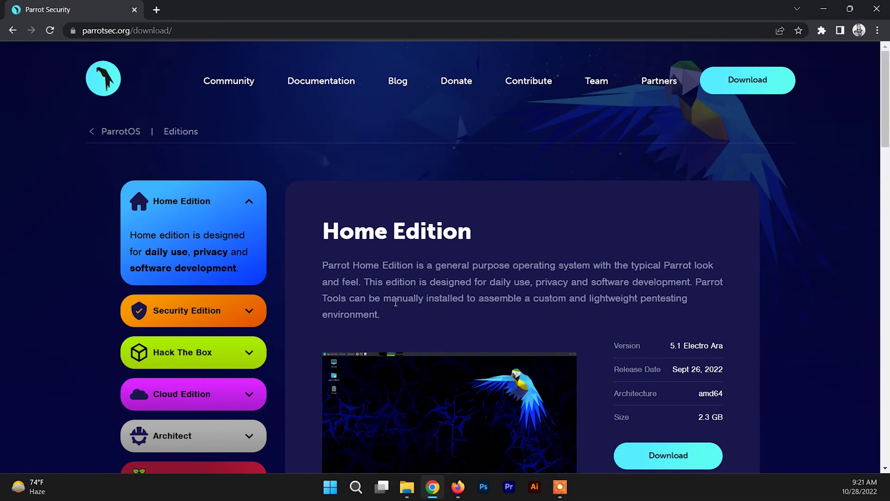
{"action": "scroll", "coordinate": [417, 327], "scroll_direction": "down", "scroll_amount": 1}
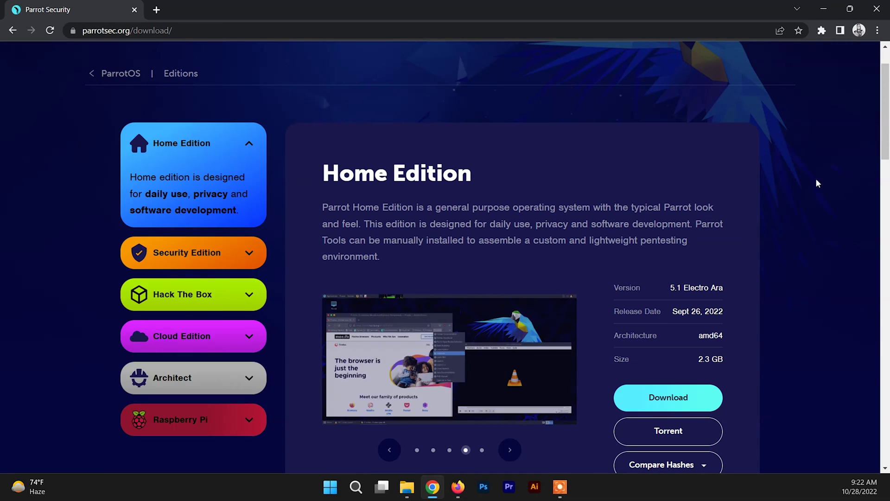
Step: Search the web for "refus" in a new tab and open the official Rufus site at its Download section
{"action": "left_click", "coordinate": [162, 9]}
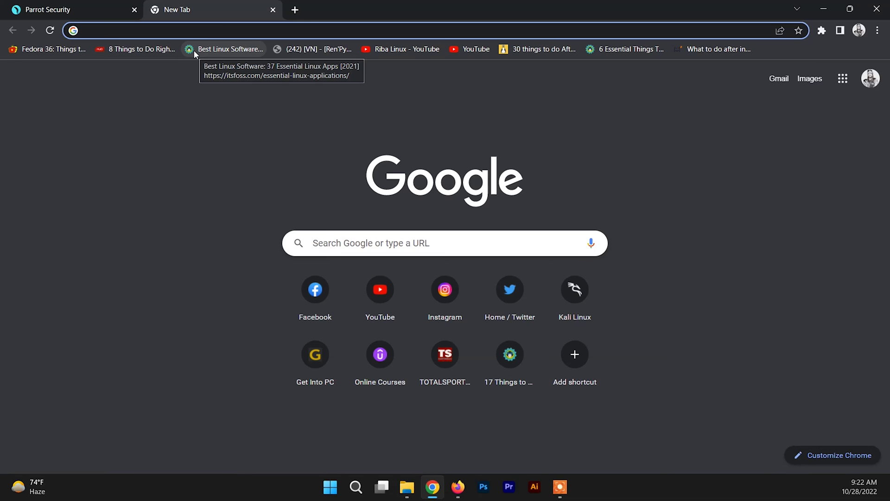
{"action": "type", "text": "refus"}
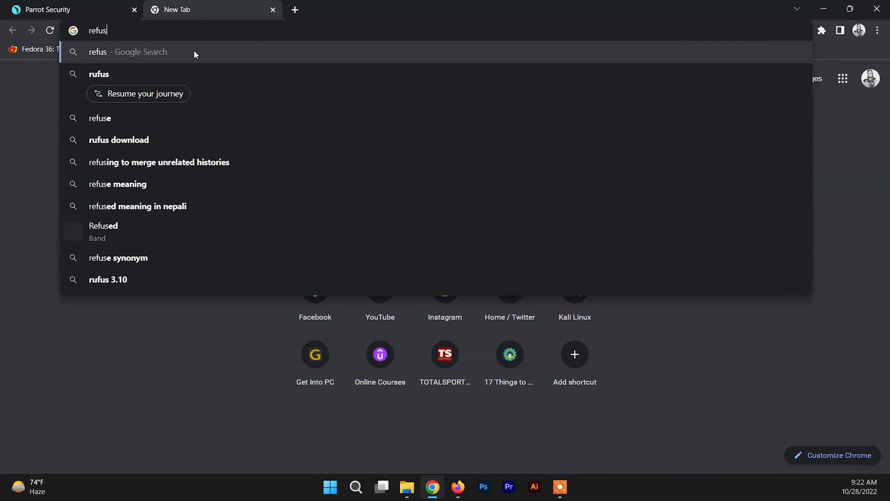
{"action": "key", "text": "Return"}
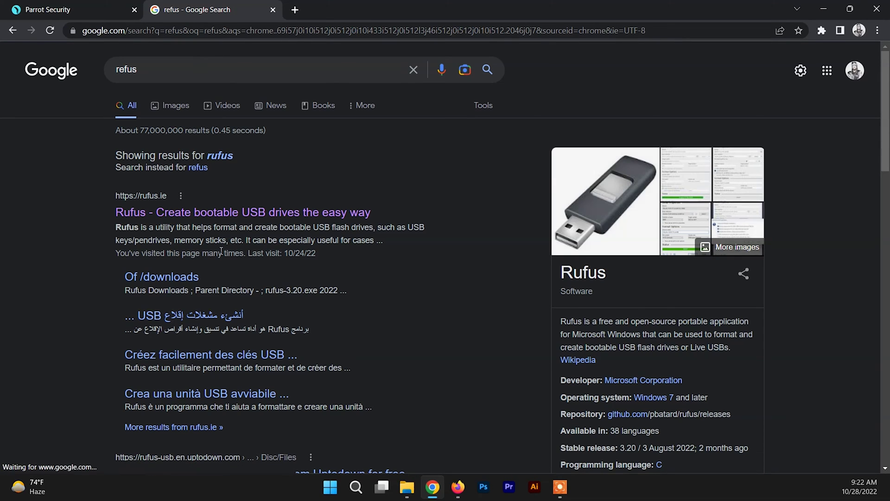
{"action": "left_click", "coordinate": [150, 221]}
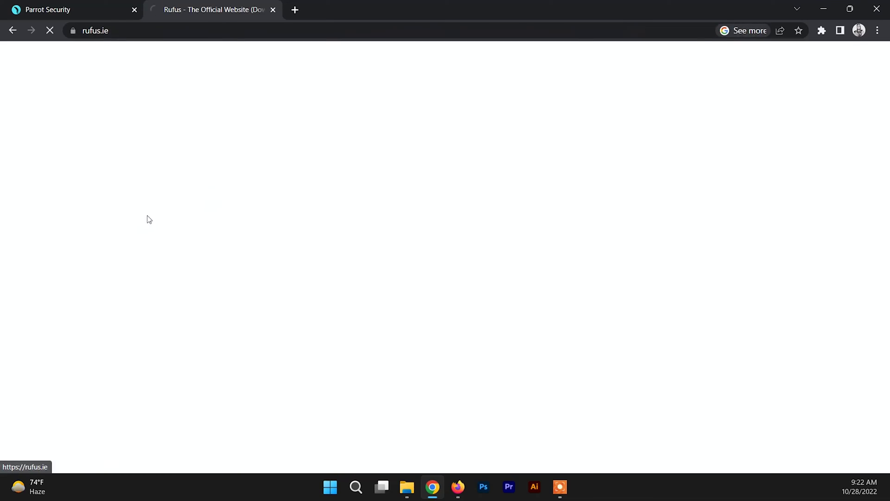
{"action": "left_click", "coordinate": [128, 30]}
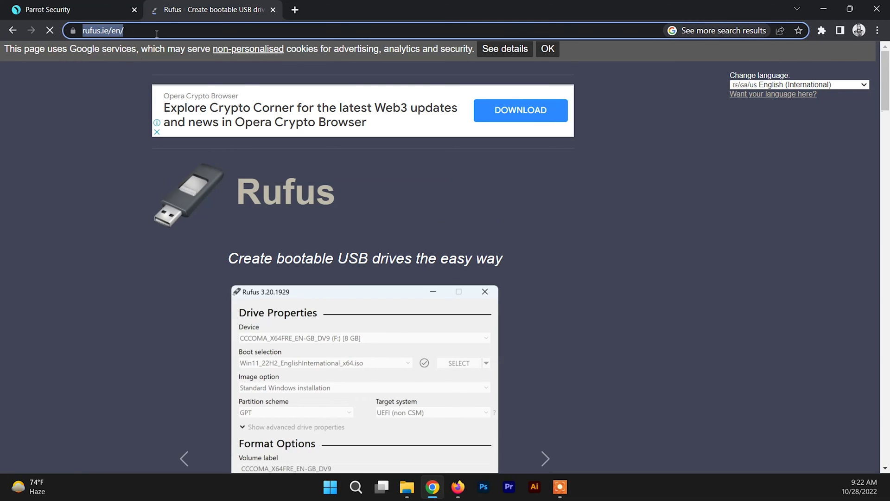
{"action": "scroll", "coordinate": [241, 220], "scroll_direction": "down", "scroll_amount": 3}
{"action": "scroll", "coordinate": [244, 225], "scroll_direction": "down", "scroll_amount": 9}
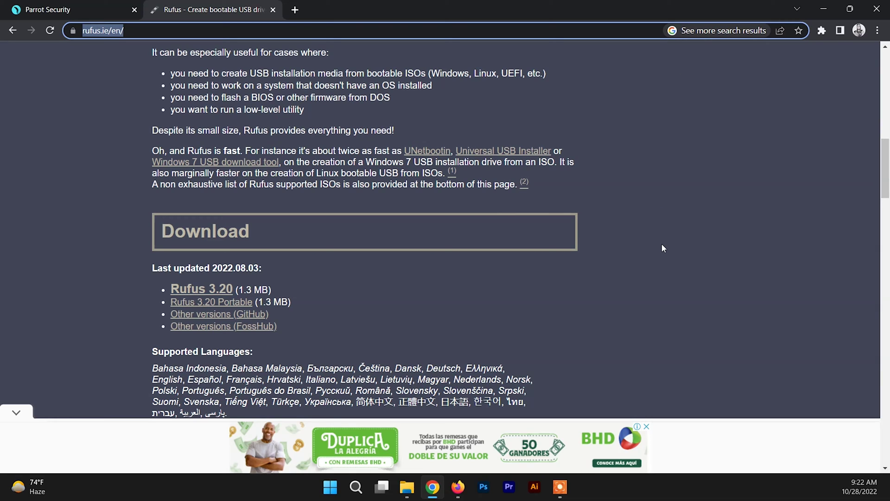
Step: Minimize the browser and run rufus-3.20 (1) from the folder 1 in Documents
{"action": "left_click", "coordinate": [824, 9]}
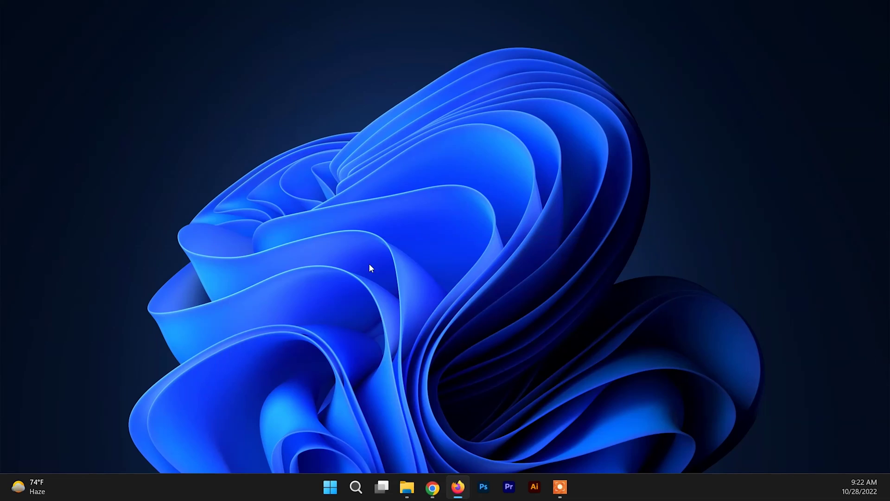
{"action": "left_click", "coordinate": [406, 488]}
{"action": "left_click", "coordinate": [227, 133]}
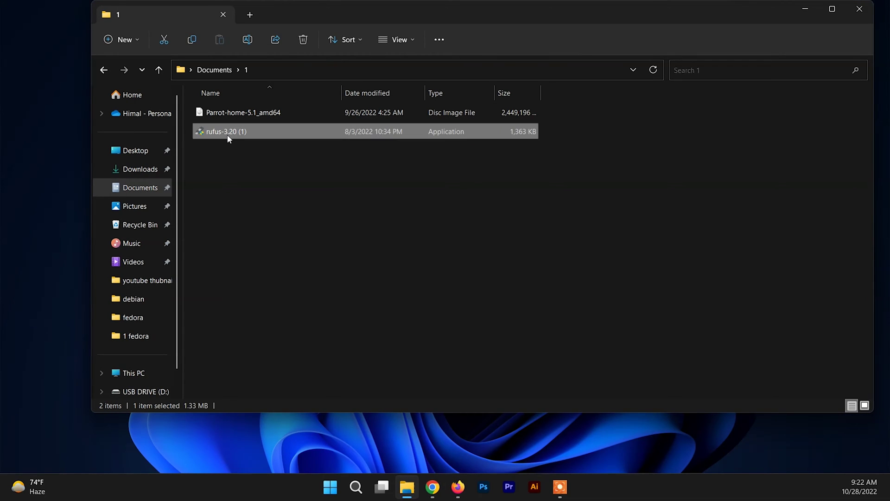
{"action": "right_click", "coordinate": [227, 134]}
{"action": "left_click", "coordinate": [302, 194]}
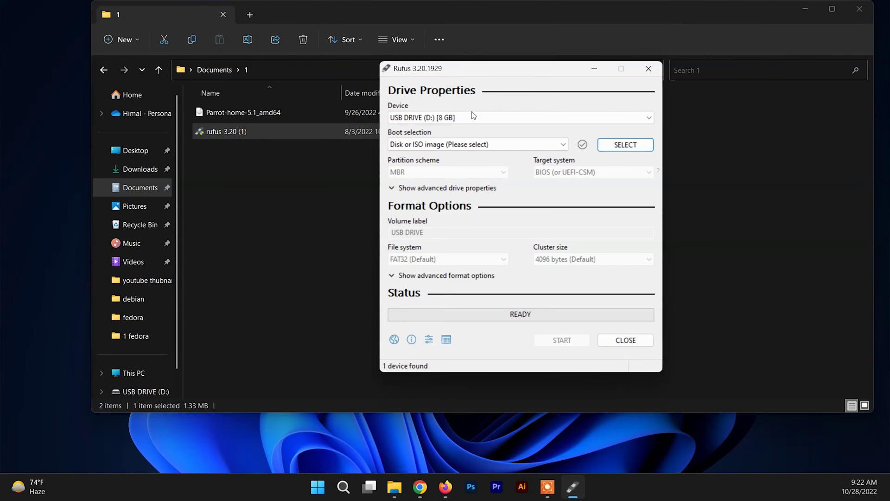
Step: Choose USB DRIVE (D:) [8 GB] as the device and Disk or ISO image as the boot selection
{"action": "left_click", "coordinate": [464, 117]}
{"action": "left_click", "coordinate": [440, 131]}
{"action": "left_click", "coordinate": [433, 146]}
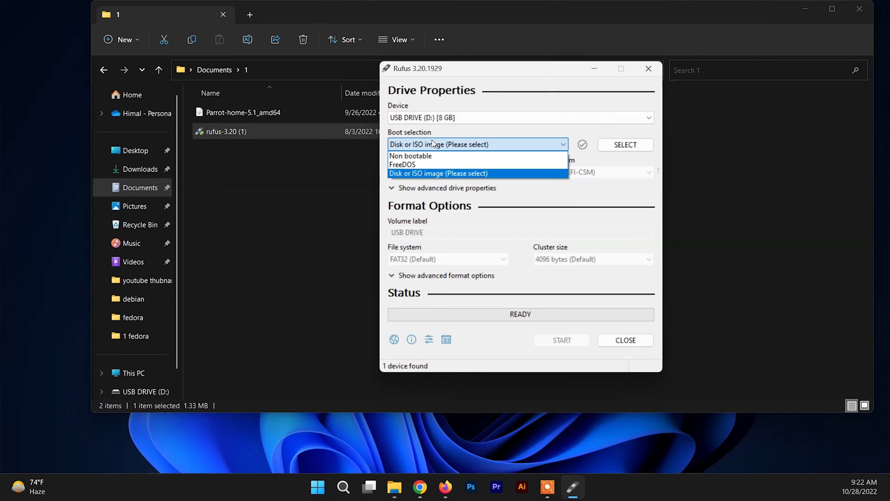
{"action": "left_click", "coordinate": [425, 174]}
Step: Load Parrot-home-5.1_amd64.iso from the folder 1 in Documents as the boot image
{"action": "left_click", "coordinate": [612, 148]}
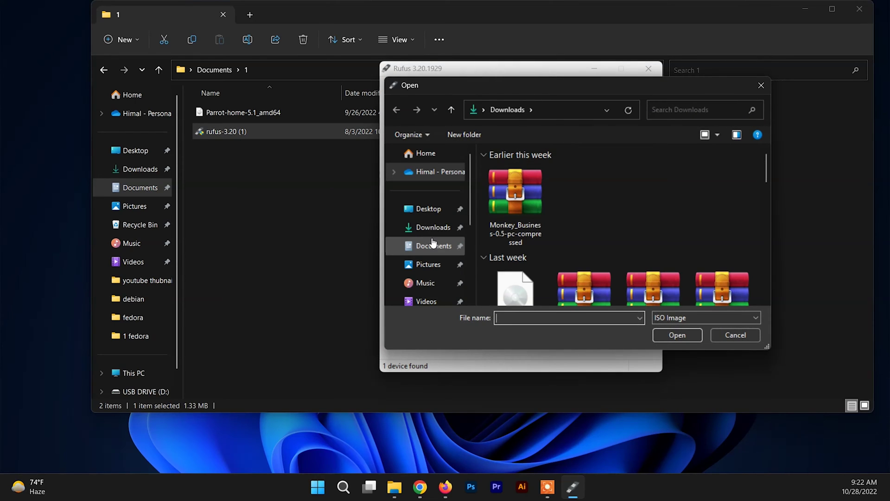
{"action": "left_click", "coordinate": [432, 242]}
{"action": "left_click", "coordinate": [507, 176]}
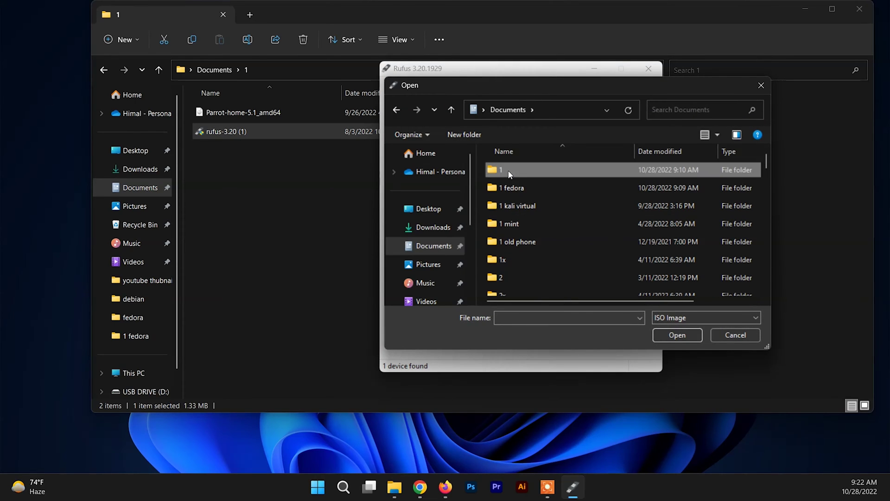
{"action": "double_click", "coordinate": [509, 174]}
{"action": "double_click", "coordinate": [521, 173]}
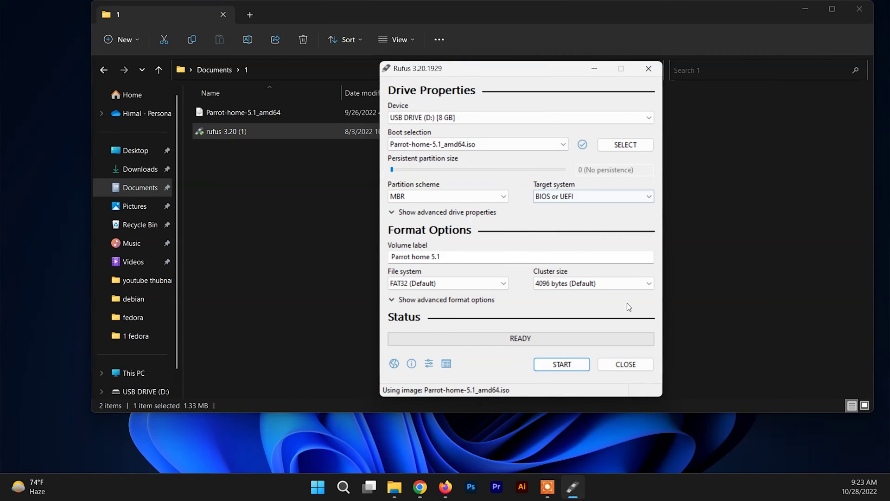
Step: Write the image to the USB drive in ISO Image mode, accepting data erasure, and close Rufus and the folder window when done
{"action": "left_click", "coordinate": [503, 339]}
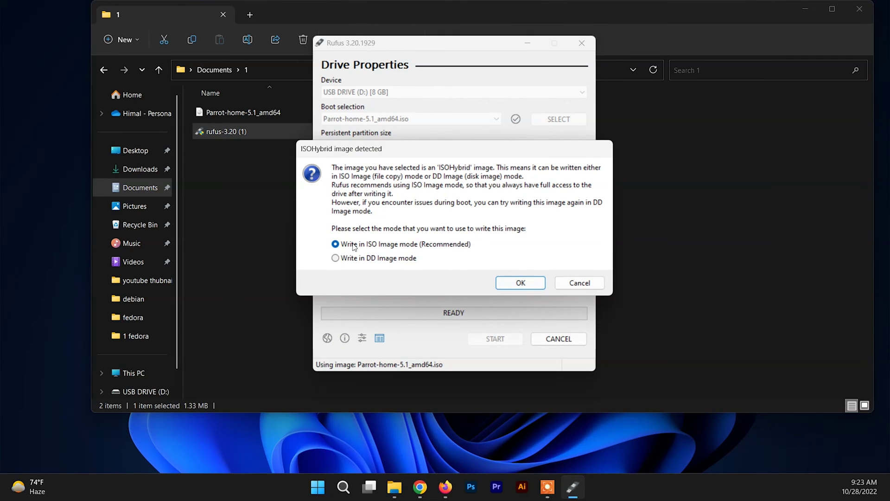
{"action": "left_click", "coordinate": [509, 281]}
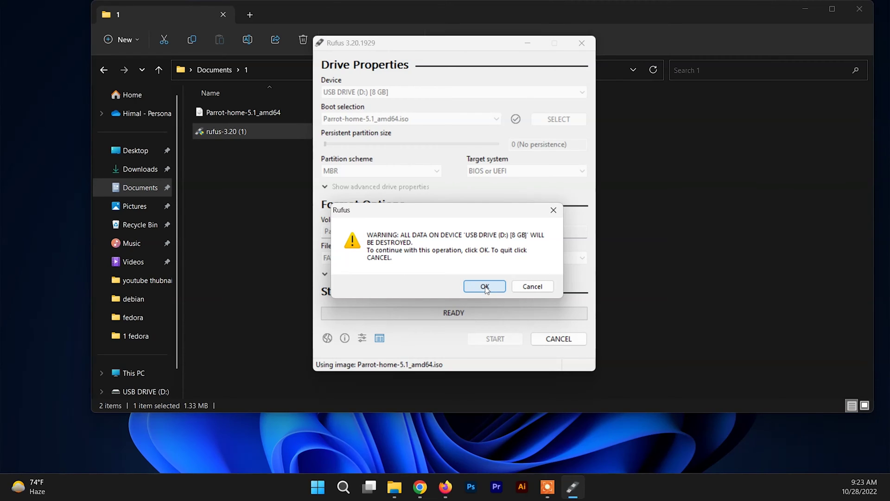
{"action": "left_click", "coordinate": [485, 287]}
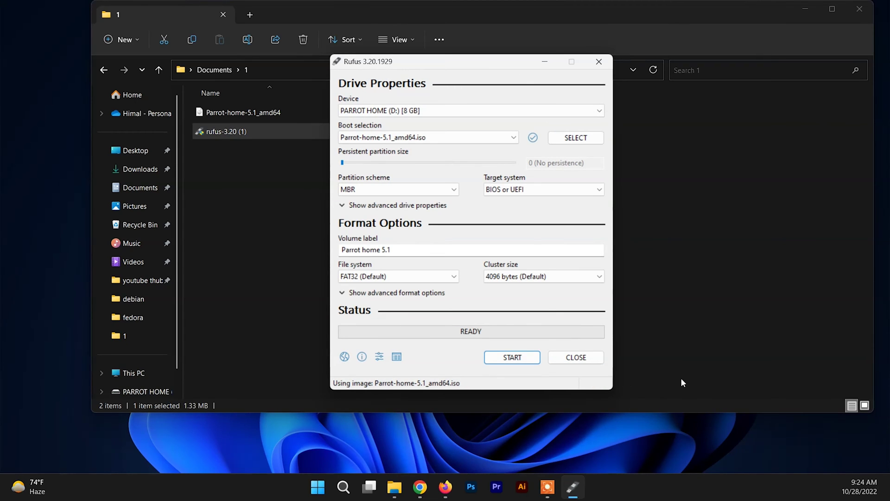
{"action": "left_click", "coordinate": [585, 358]}
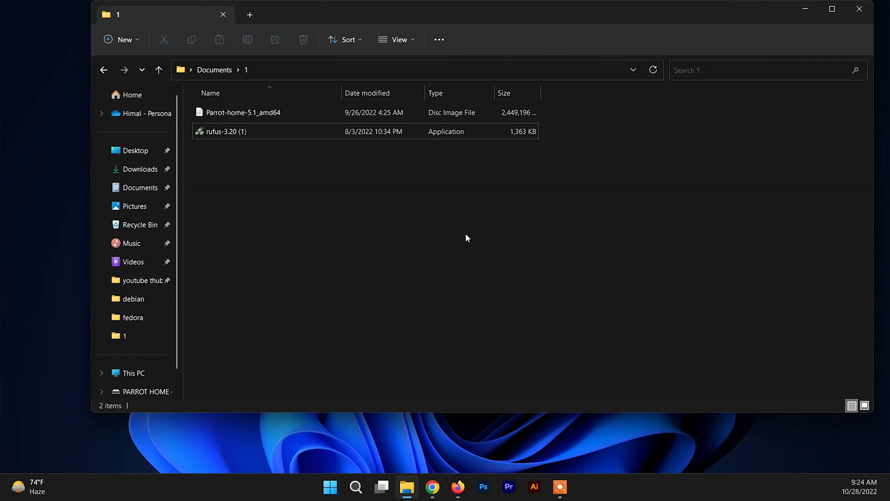
{"action": "left_click", "coordinate": [864, 13]}
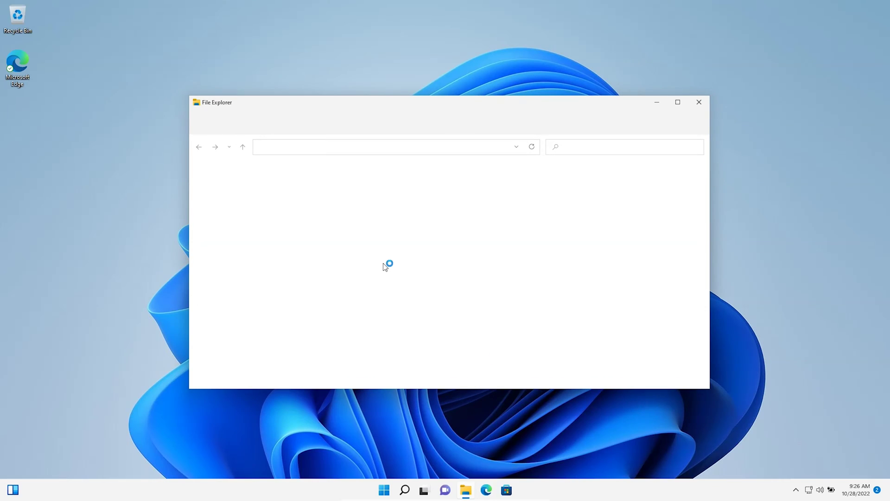
Step: Open Computer Management from This PC in File Explorer and show Disk Management
{"action": "left_click", "coordinate": [230, 298]}
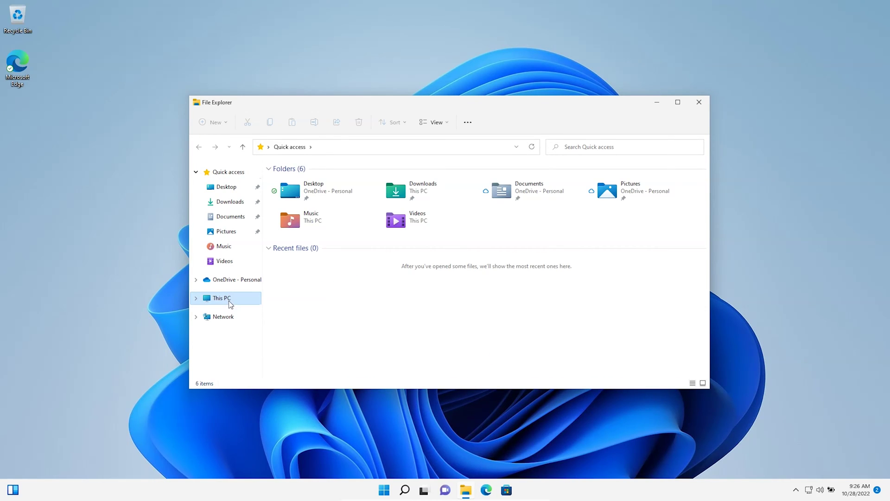
{"action": "right_click", "coordinate": [230, 298]}
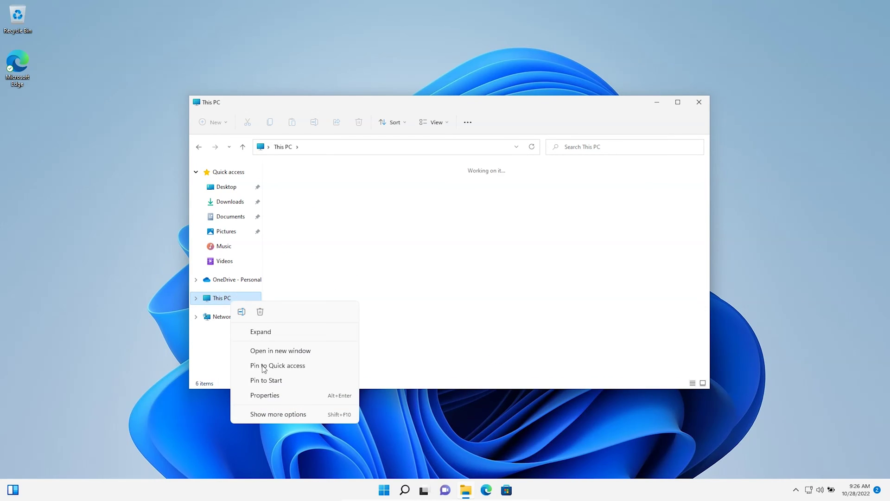
{"action": "left_click", "coordinate": [286, 416]}
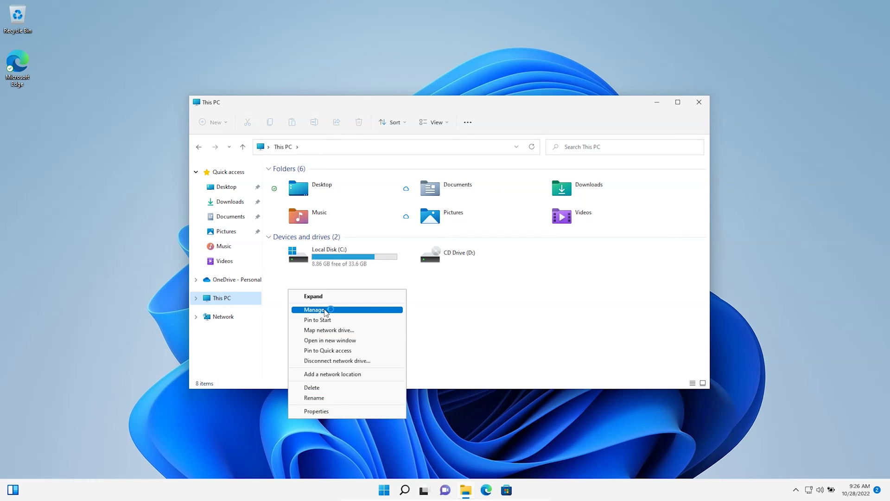
{"action": "left_click", "coordinate": [321, 309]}
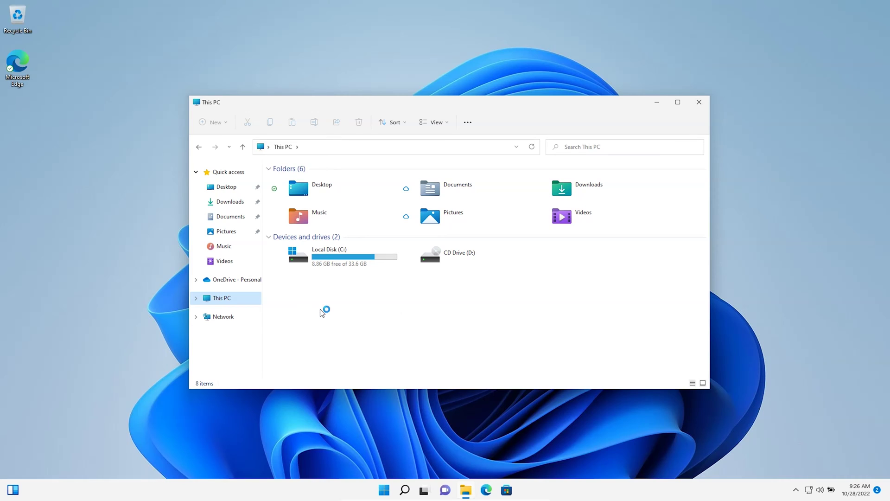
{"action": "left_click_drag", "start_coordinate": [364, 68], "coordinate": [338, 63]}
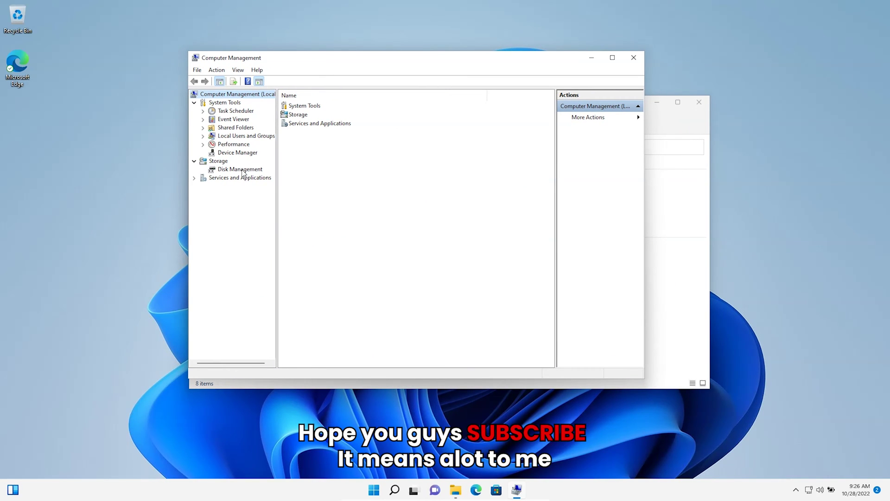
{"action": "left_click", "coordinate": [241, 169]}
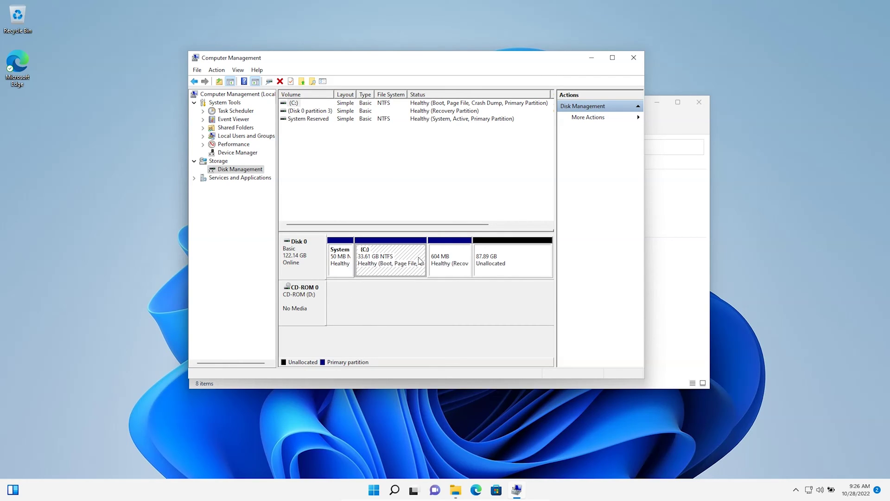
Step: Examine the partitions and unallocated space on Disk 0, and close Computer Management and File Explorer
{"action": "key", "text": "Right"}
{"action": "left_click", "coordinate": [338, 286]}
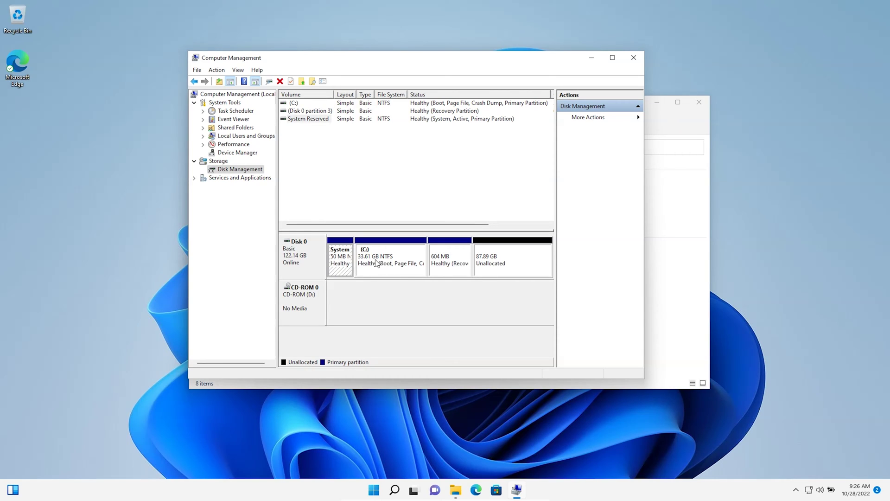
{"action": "left_click", "coordinate": [453, 263]}
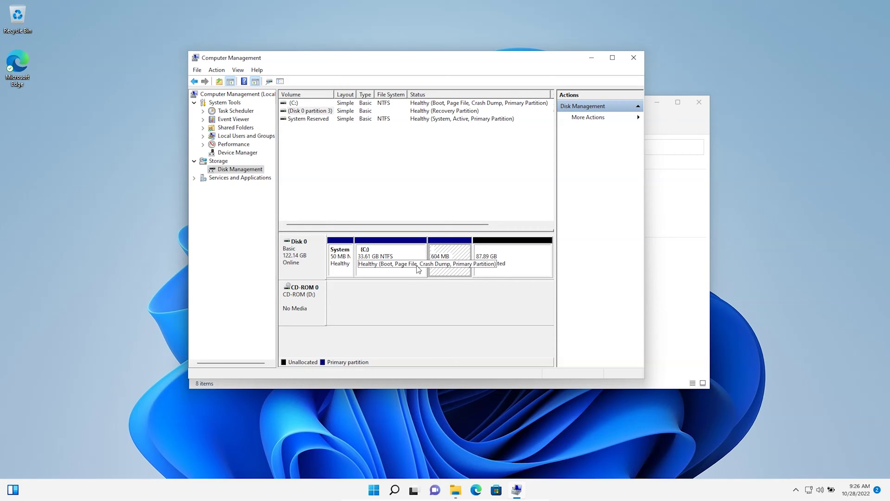
{"action": "left_click", "coordinate": [511, 260]}
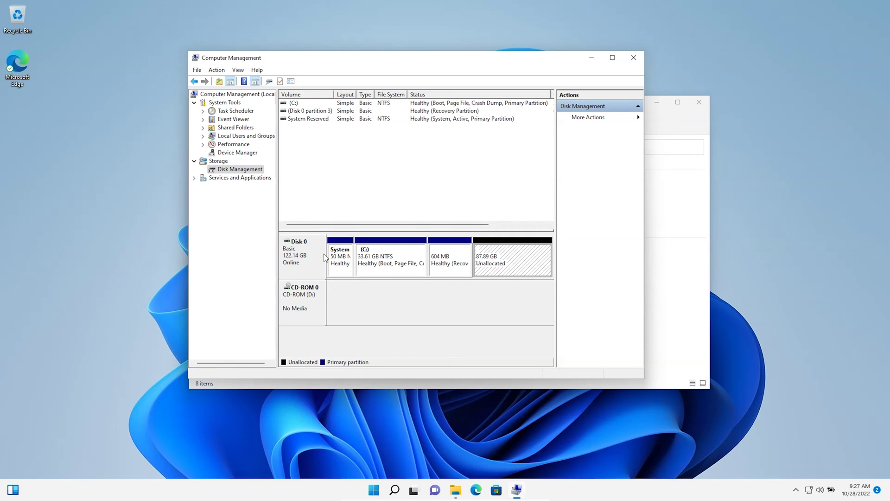
{"action": "left_click", "coordinate": [363, 262]}
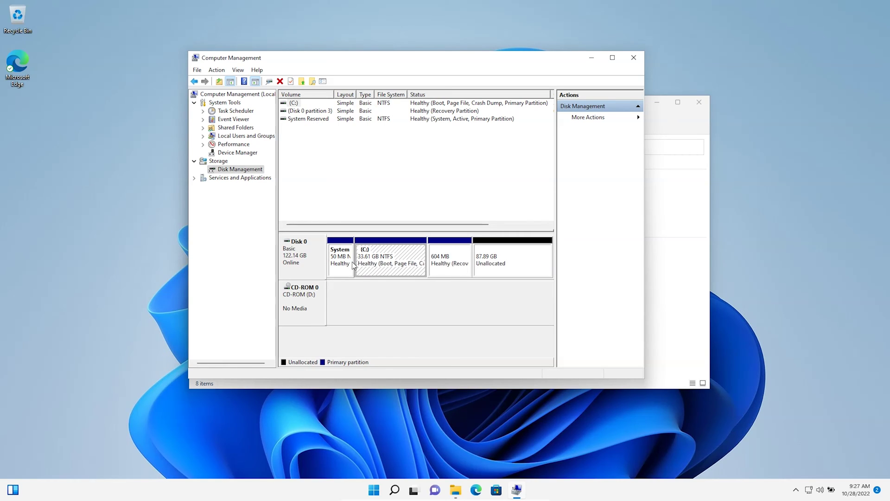
{"action": "left_click", "coordinate": [501, 273]}
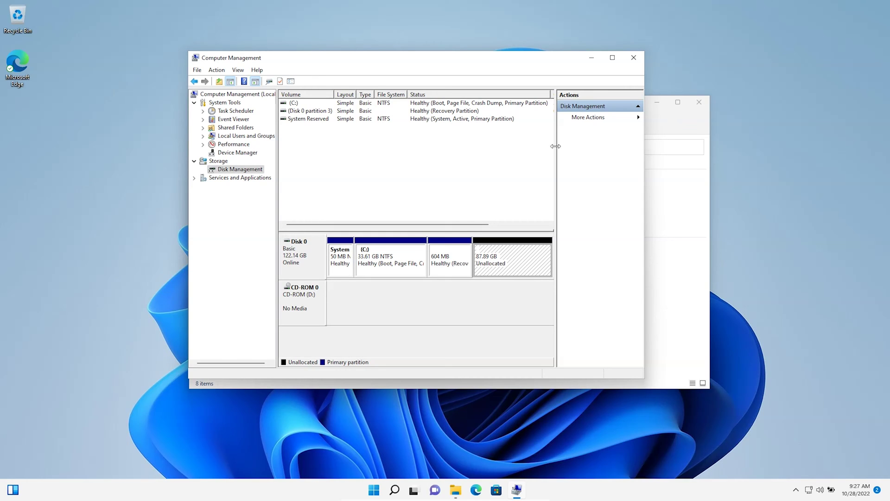
{"action": "left_click", "coordinate": [631, 58]}
{"action": "key", "text": "alt+F4"}
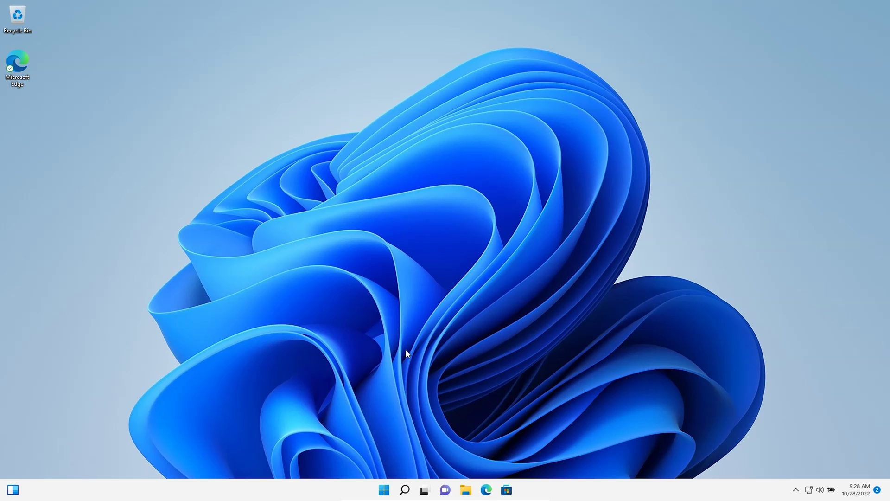
Step: Restart the computer and boot it from UEFI: SMI USB DISK 1100, Partition 1
{"action": "left_click", "coordinate": [385, 490]}
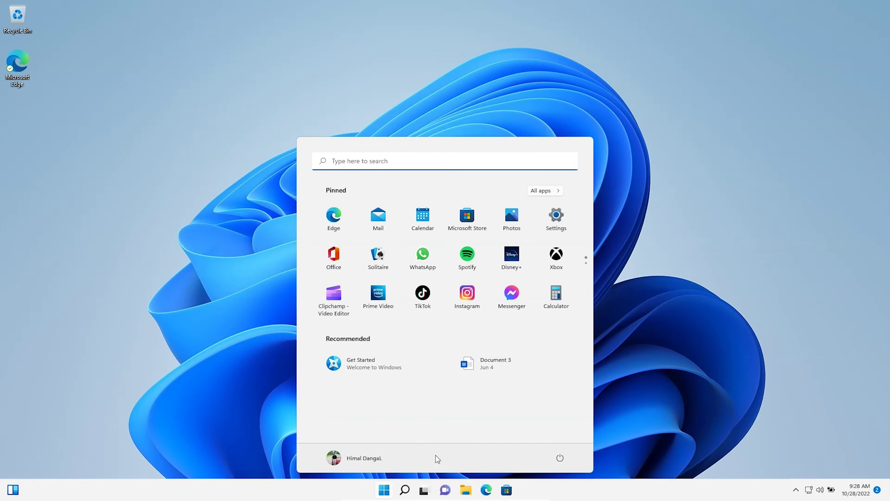
{"action": "left_click", "coordinate": [560, 458]}
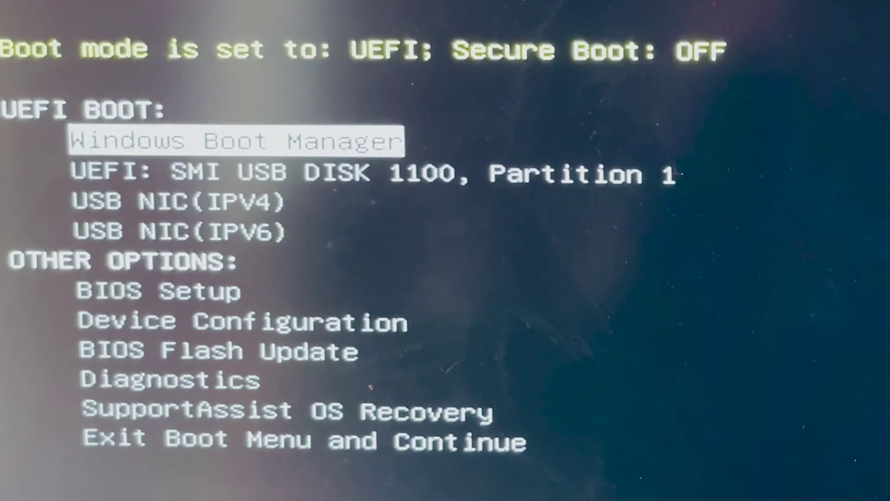
{"action": "key", "text": "Down"}
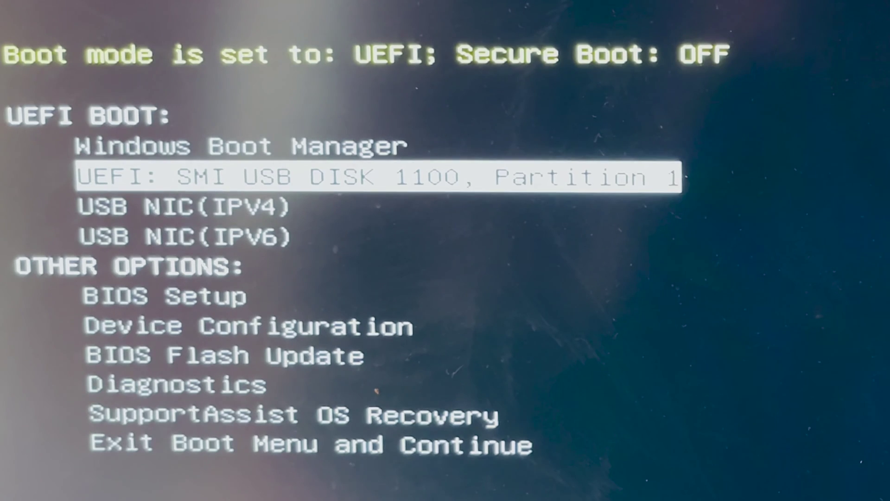
{"action": "key", "text": "Down"}
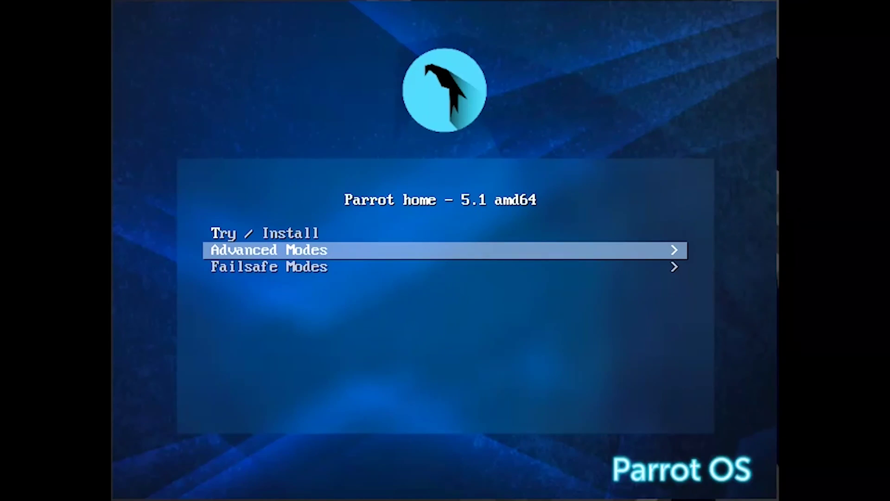
Step: Start the Parrot home 5.1 live session with the Try / Install boot option
{"action": "key", "text": "Down"}
{"action": "key", "text": "Up"}
{"action": "key", "text": "Up"}
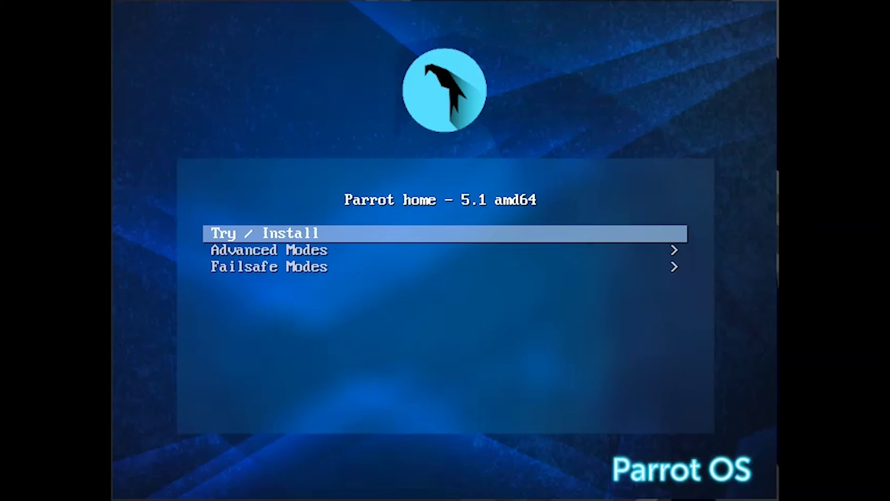
{"action": "key", "text": "Return"}
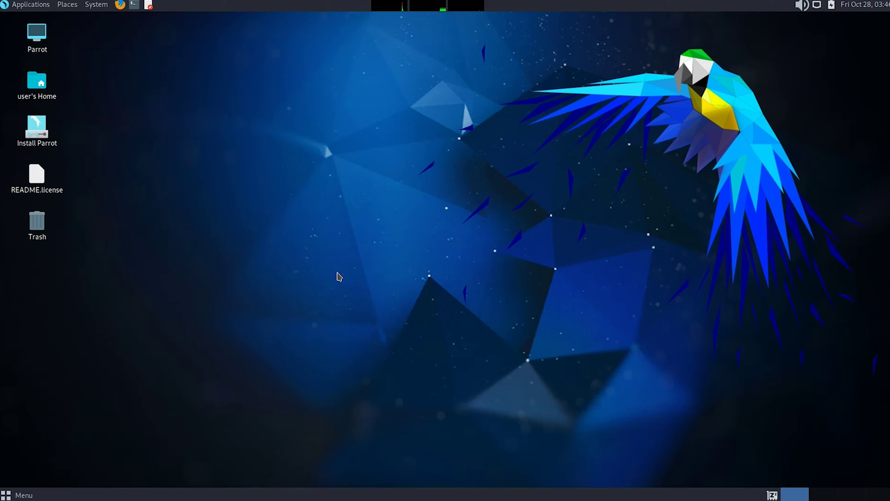
Step: Launch the Parrot installer, keep American English as the language, and accept the Asia/Kathmandu location
{"action": "left_click", "coordinate": [40, 139]}
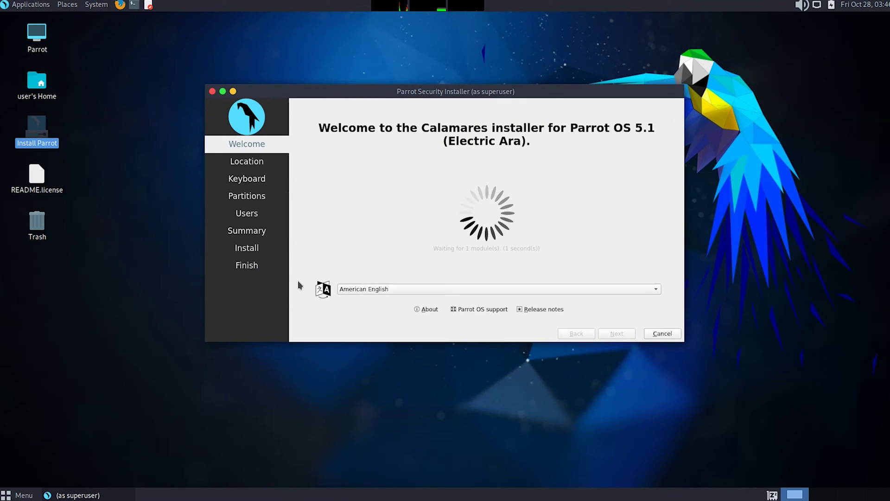
{"action": "left_click", "coordinate": [396, 290]}
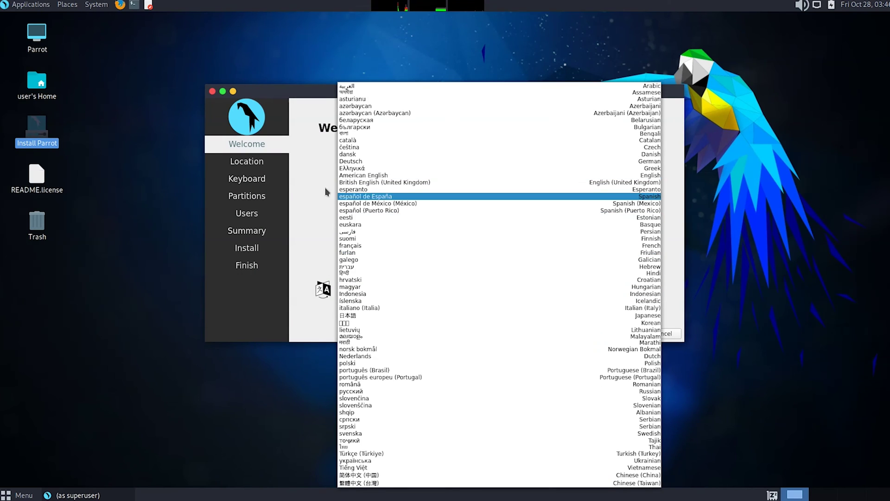
{"action": "left_click", "coordinate": [311, 239]}
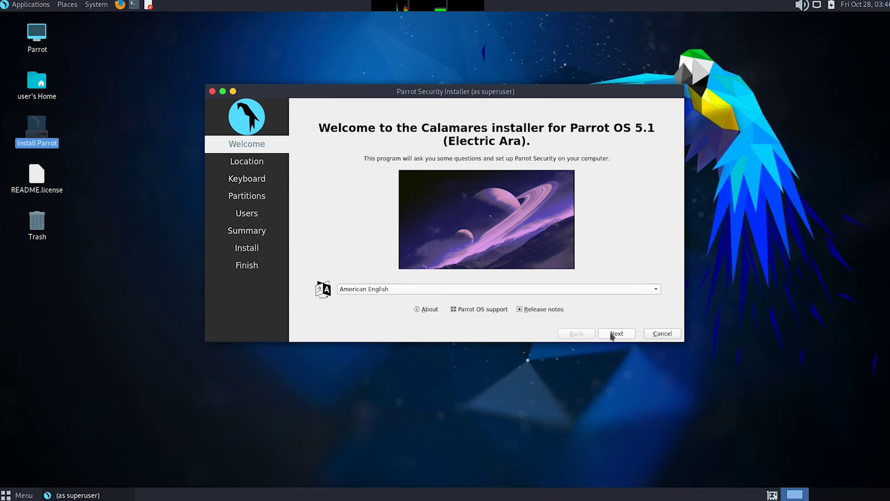
{"action": "left_click", "coordinate": [613, 337]}
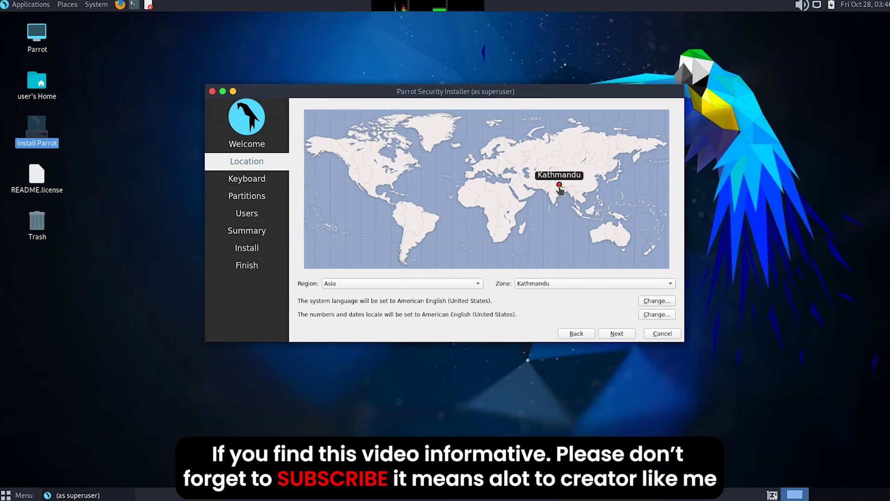
{"action": "left_click", "coordinate": [613, 334]}
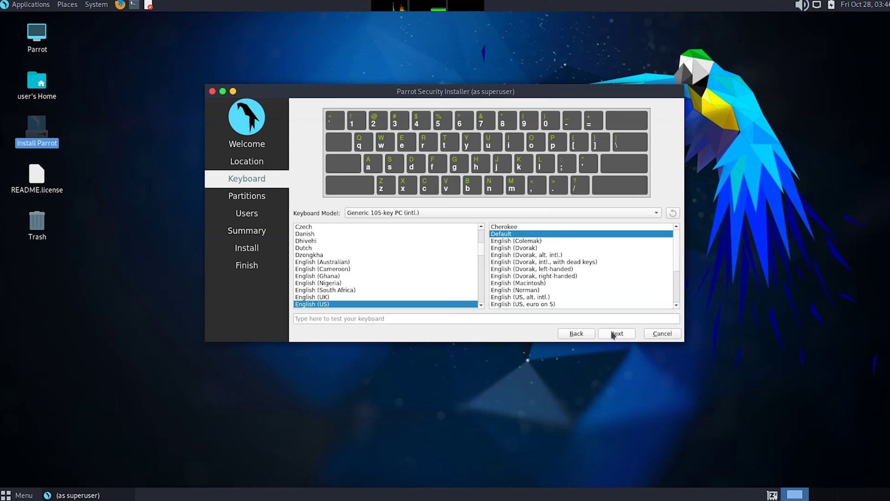
Step: Test and accept the English (US) default keyboard layout, and choose manual partitioning for VBOX HARDDISK (/dev/sda)
{"action": "left_click", "coordinate": [450, 318]}
{"action": "type", "text": "czxcaszczsc"}
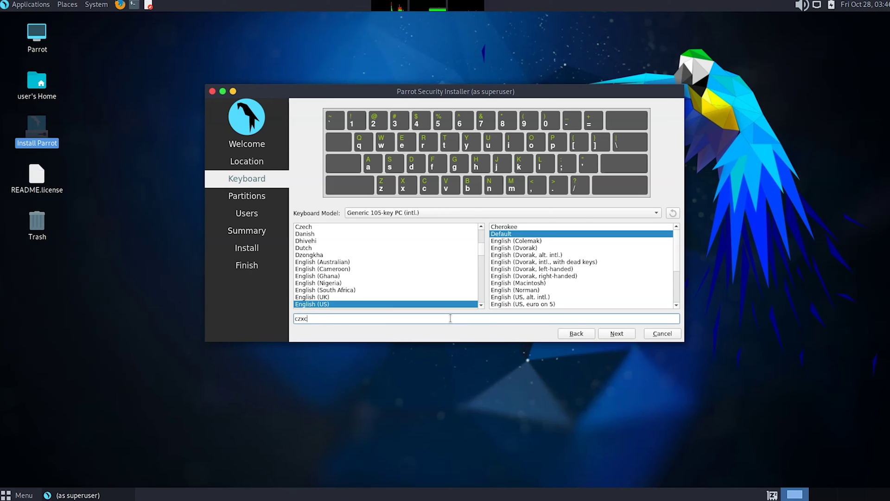
{"action": "left_click", "coordinate": [622, 335]}
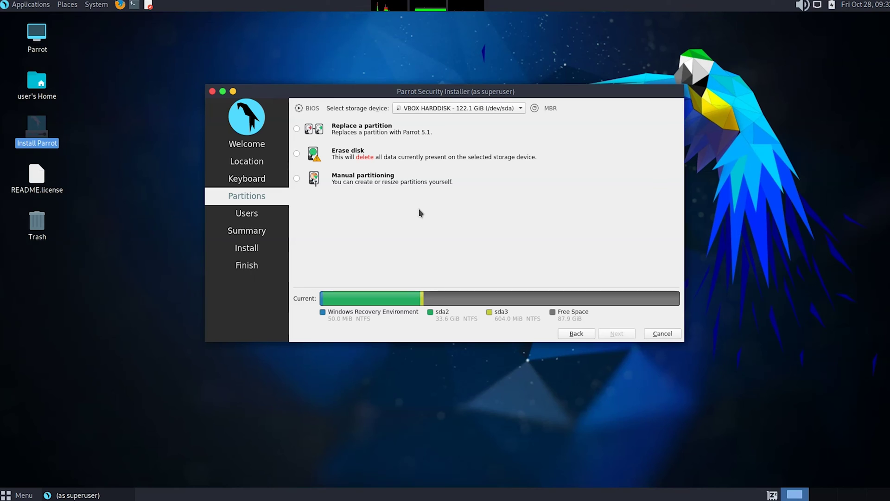
{"action": "left_click", "coordinate": [314, 175]}
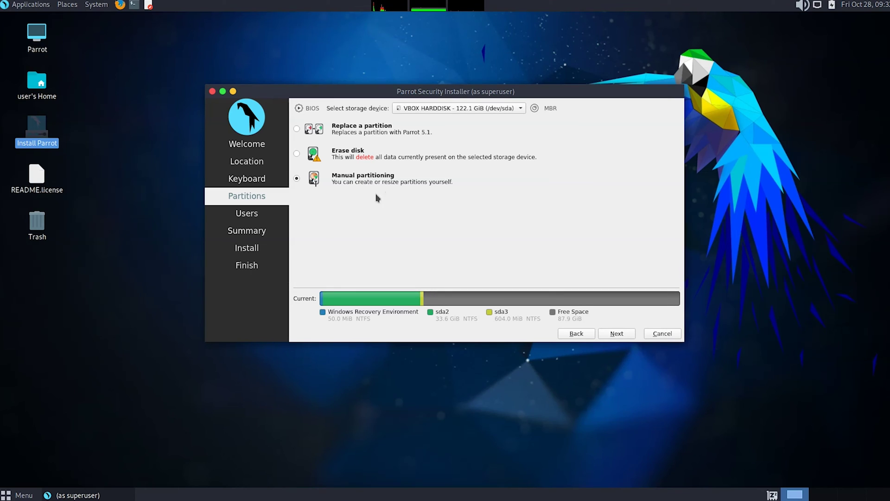
{"action": "left_click", "coordinate": [620, 334]}
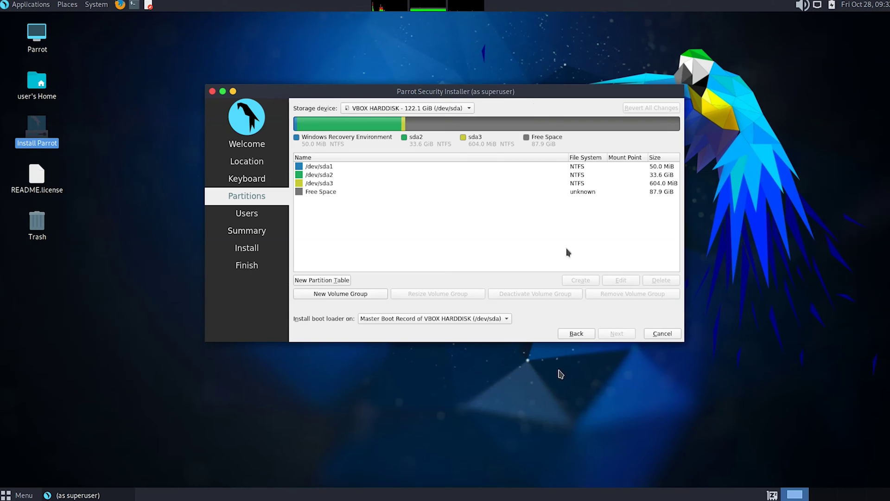
Step: Examine the existing NTFS partitions /dev/sda1, /dev/sda2 and /dev/sda3 in the partition list
{"action": "left_click", "coordinate": [328, 183]}
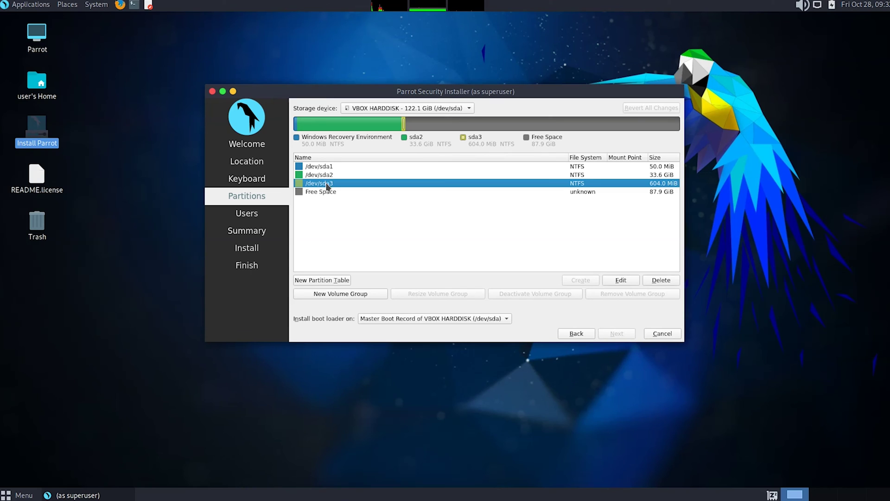
{"action": "left_click", "coordinate": [324, 175]}
{"action": "left_click", "coordinate": [325, 167]}
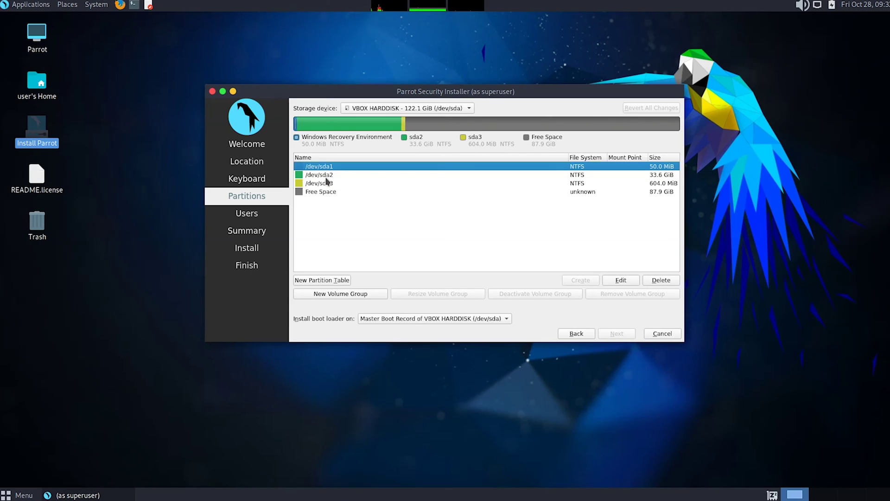
{"action": "left_click", "coordinate": [327, 178]}
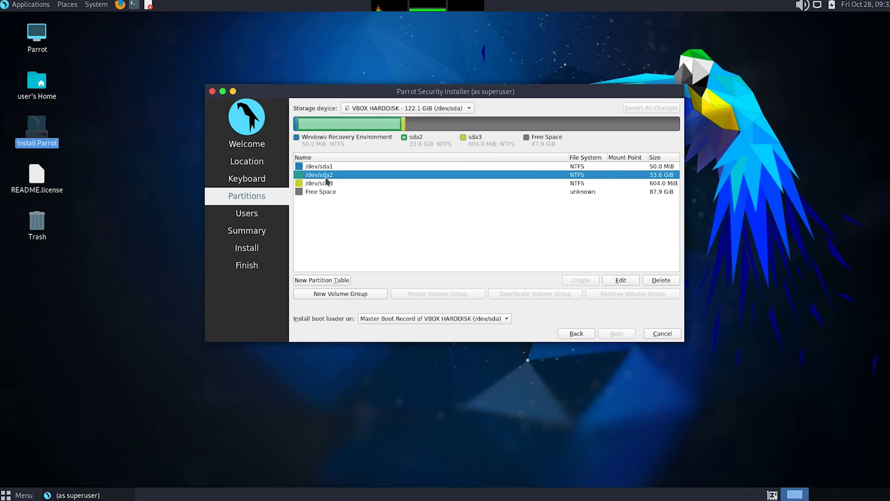
{"action": "left_click", "coordinate": [330, 184]}
{"action": "left_click", "coordinate": [331, 168]}
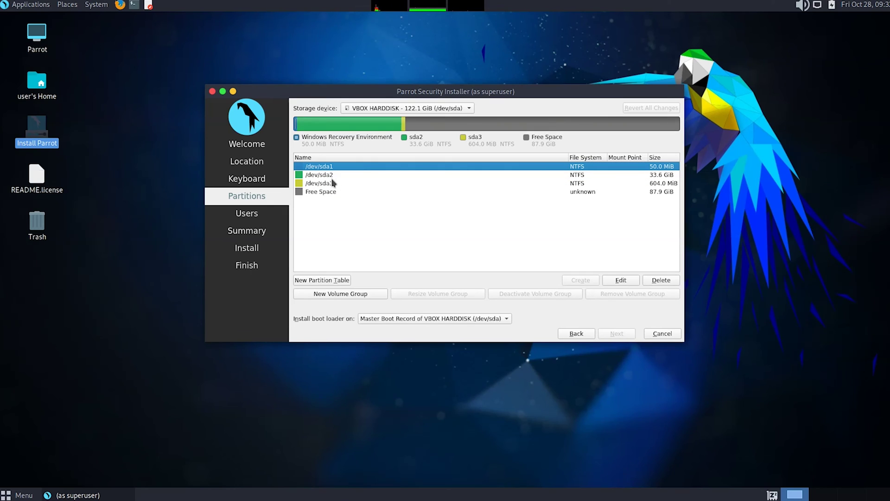
{"action": "left_click", "coordinate": [330, 179]}
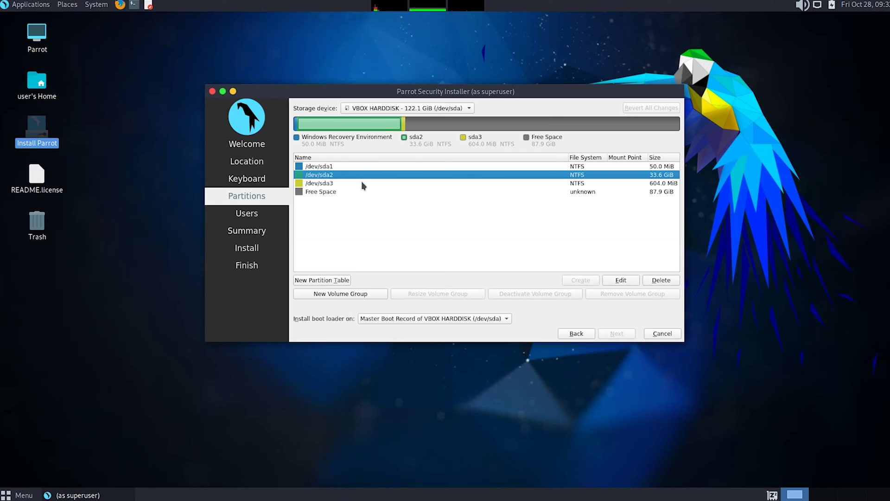
{"action": "left_click", "coordinate": [330, 184]}
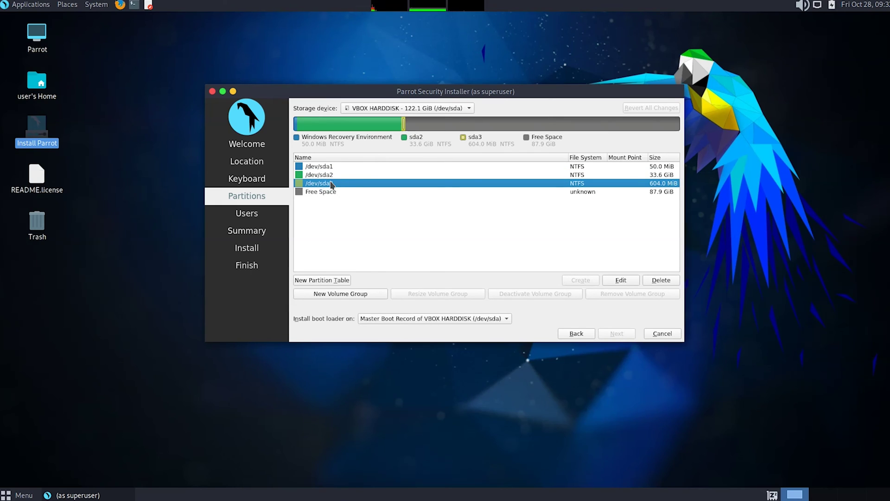
Step: Create a 90000 MiB primary btrfs partition in the free space with mount point / and the root flag
{"action": "left_click", "coordinate": [326, 192]}
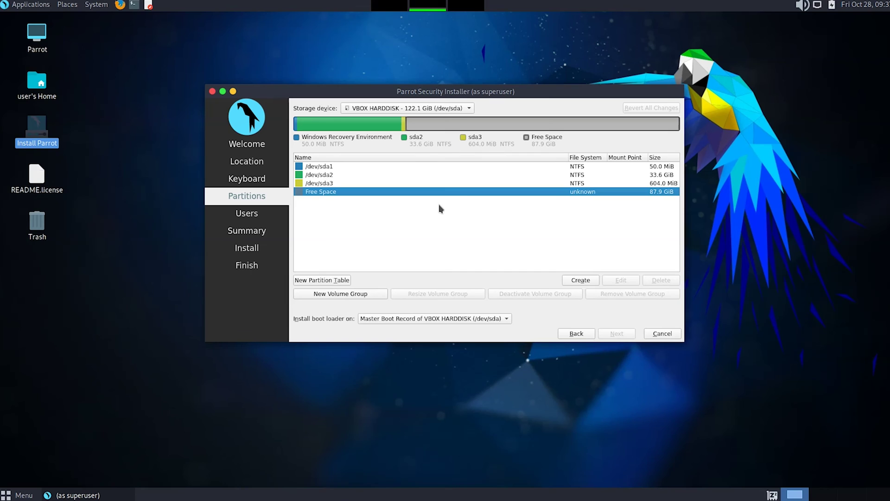
{"action": "left_click", "coordinate": [586, 280]}
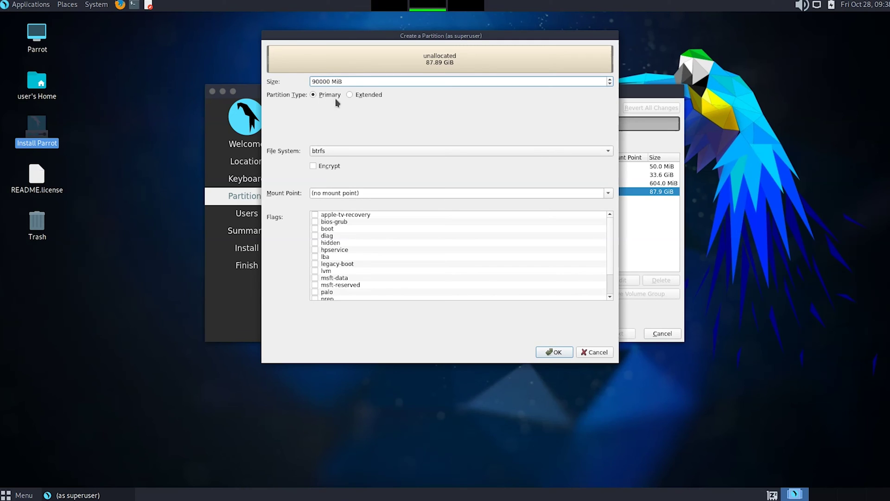
{"action": "left_click", "coordinate": [371, 153]}
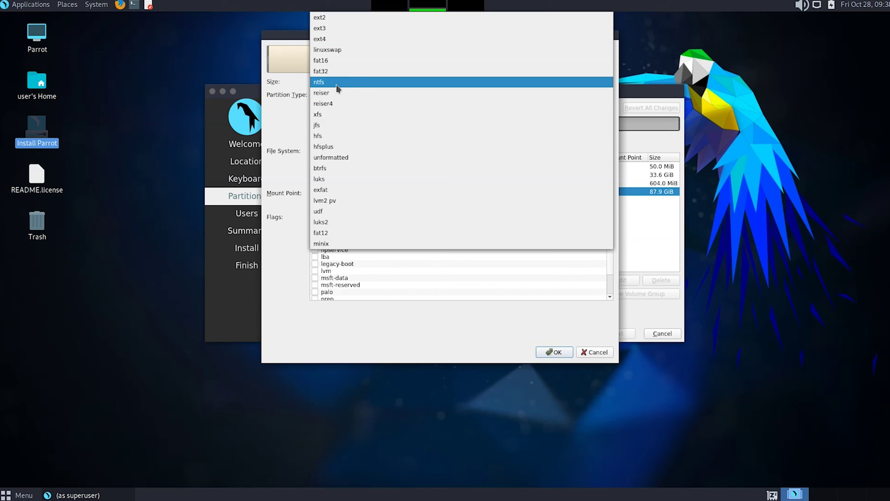
{"action": "left_click", "coordinate": [358, 170]}
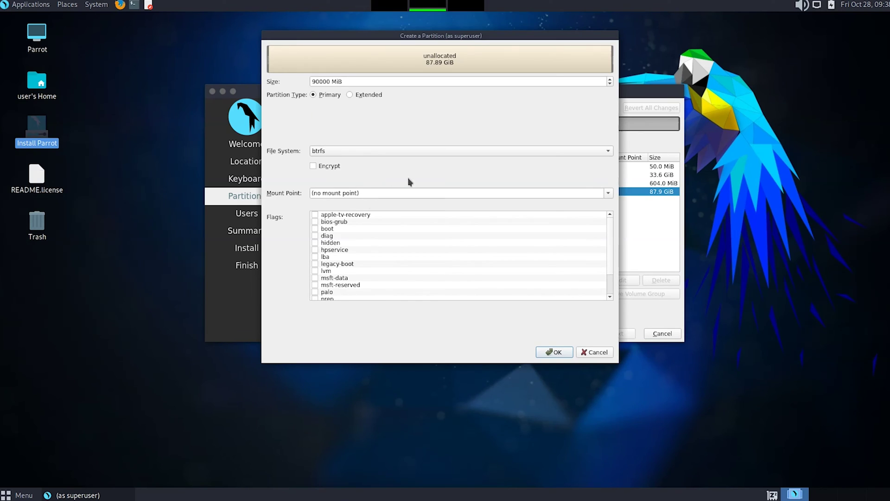
{"action": "left_click", "coordinate": [608, 193]}
{"action": "left_click", "coordinate": [450, 210]}
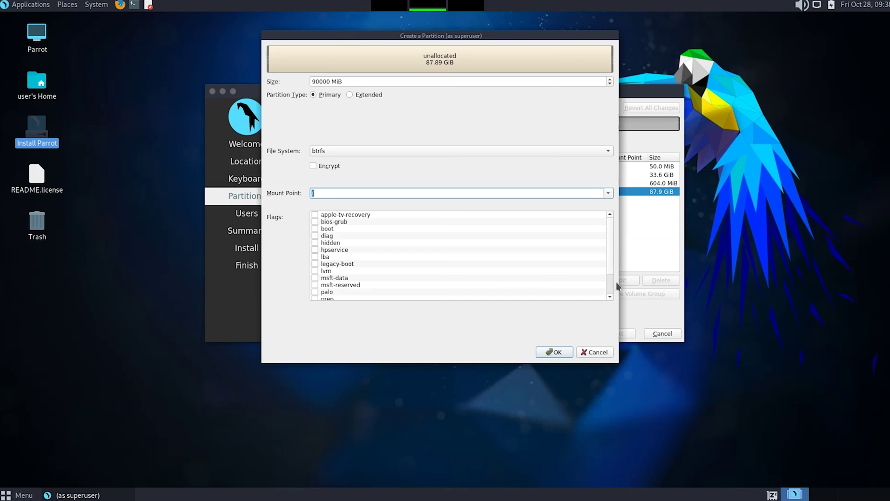
{"action": "scroll", "coordinate": [610, 283], "scroll_direction": "down", "scroll_amount": 2}
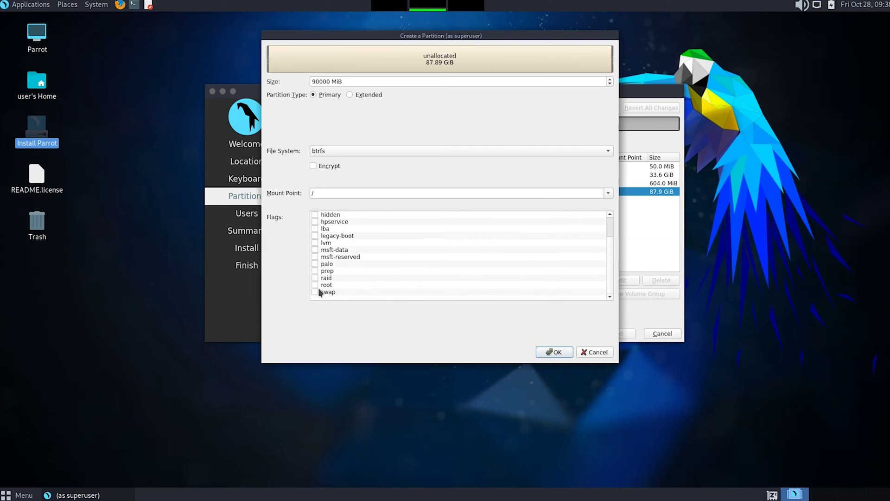
{"action": "left_click", "coordinate": [316, 285]}
{"action": "left_click", "coordinate": [547, 351]}
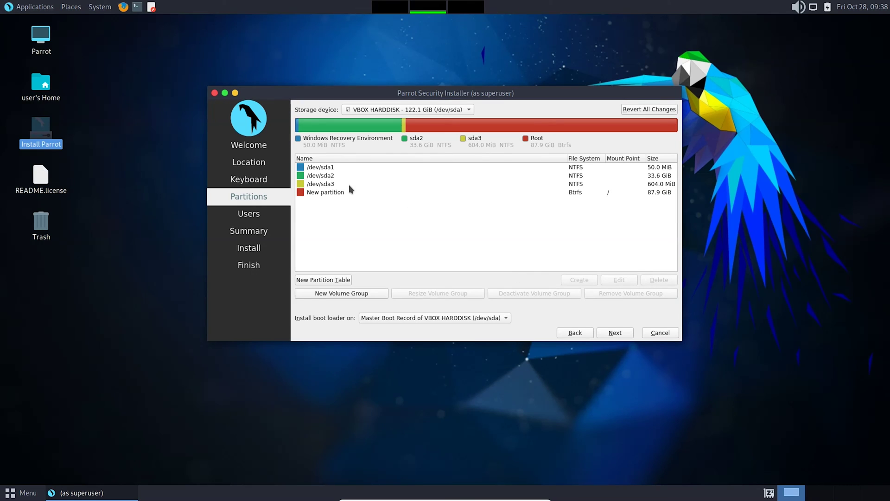
Step: Keep the boot loader on the Master Boot Record of VBOX HARDDISK (/dev/sda) and continue to the user settings
{"action": "left_click", "coordinate": [335, 191]}
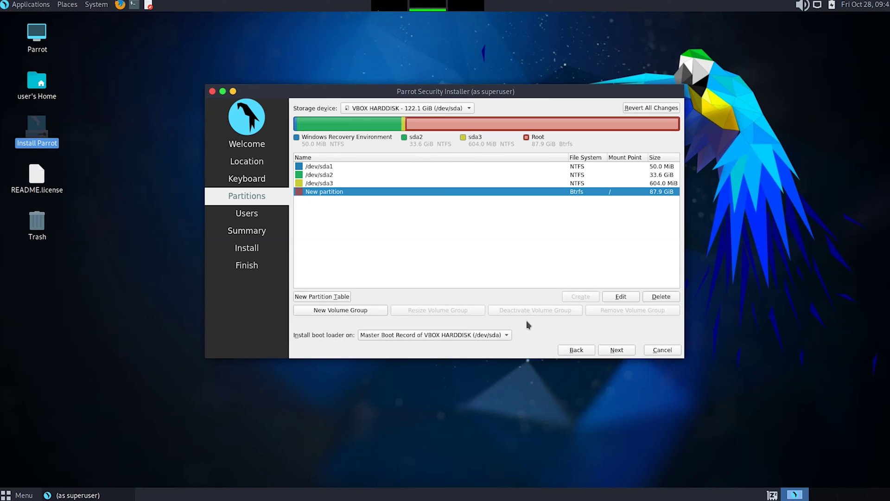
{"action": "left_click", "coordinate": [482, 338]}
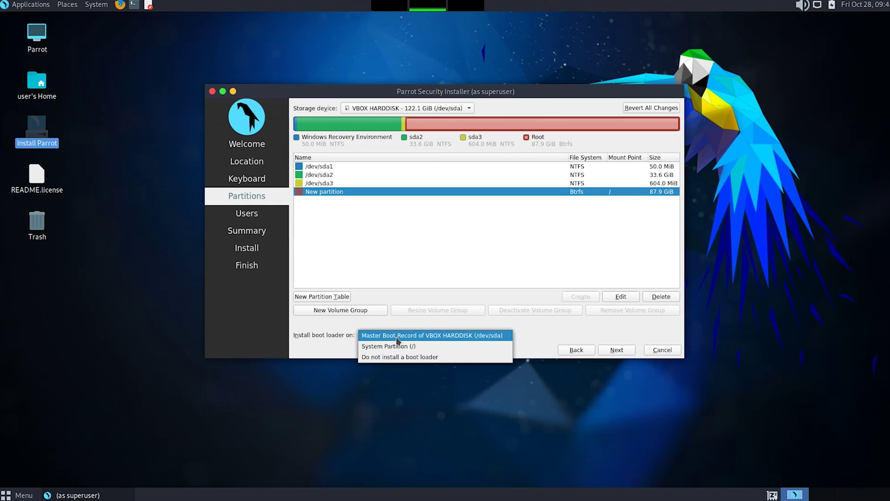
{"action": "left_click", "coordinate": [448, 338]}
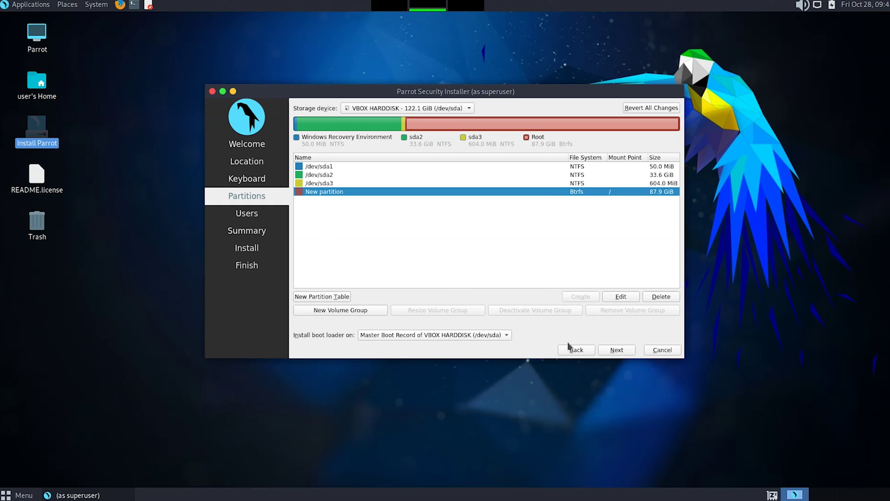
{"action": "left_click", "coordinate": [617, 349]}
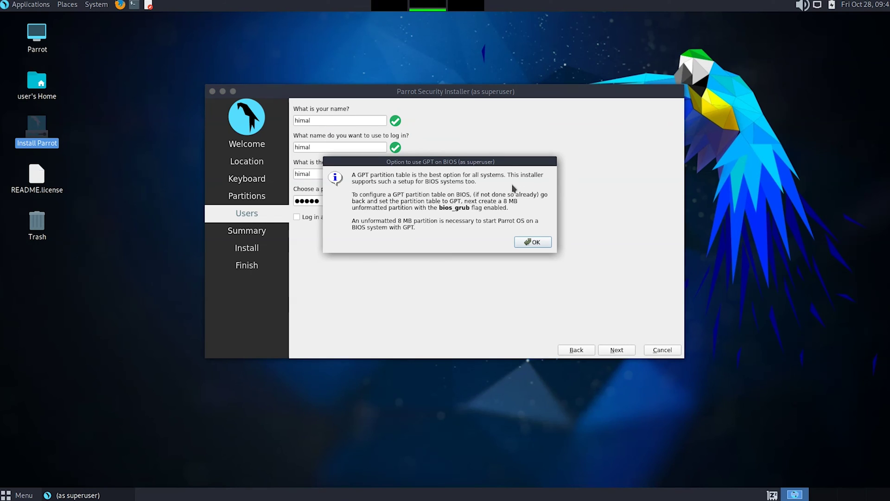
Step: Dismiss the GPT on BIOS notice, accept the user account settings, and start installing Parrot 5.1 with the summarized partition changes
{"action": "left_click", "coordinate": [538, 241]}
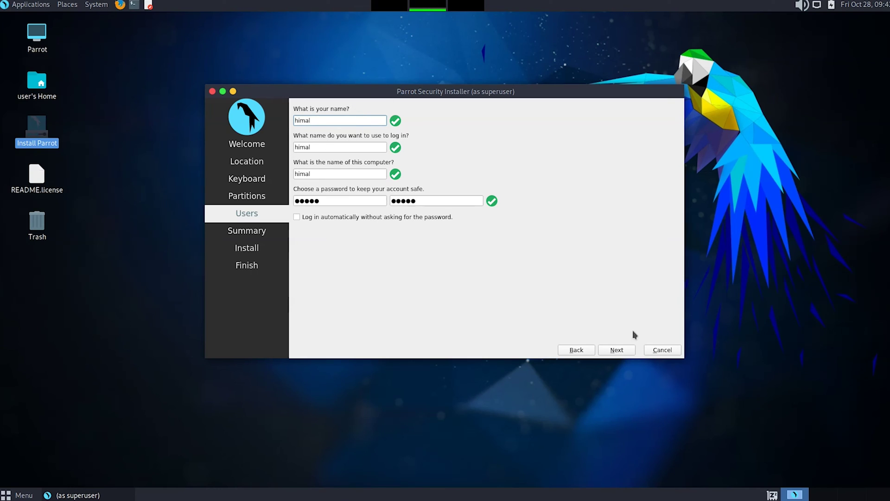
{"action": "left_click", "coordinate": [628, 350]}
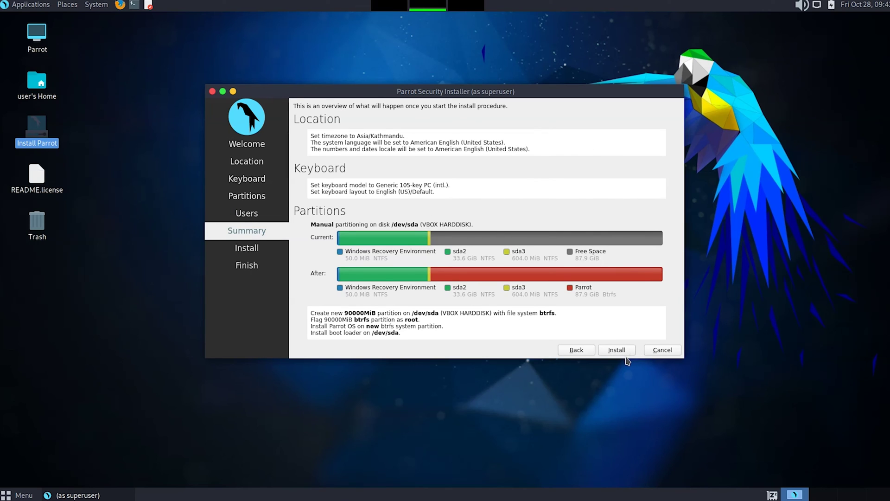
{"action": "left_click", "coordinate": [625, 352]}
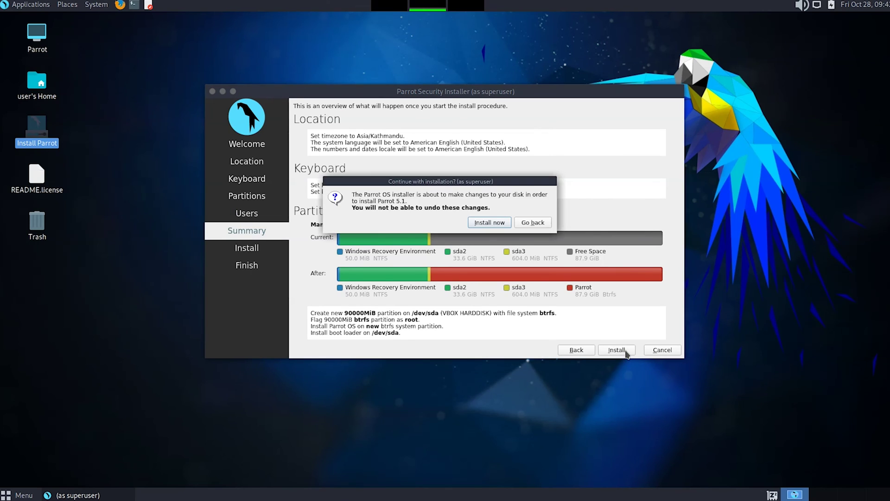
{"action": "left_click", "coordinate": [494, 224]}
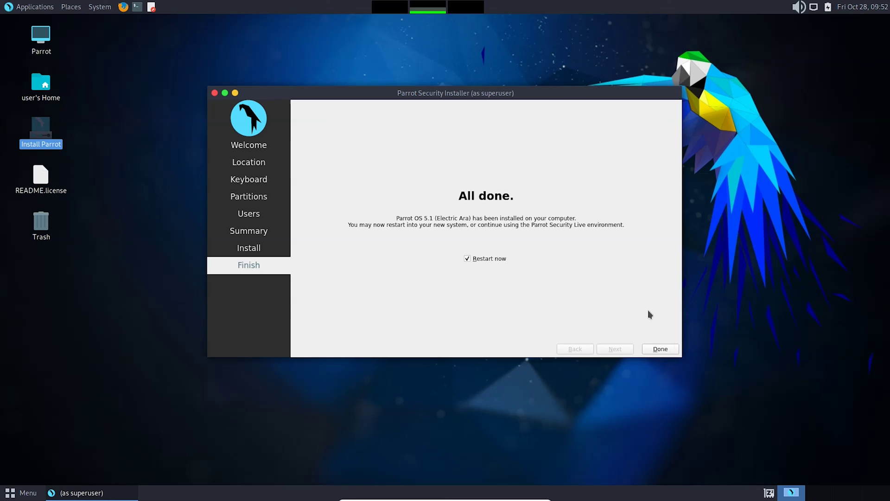
Step: Finish the completed installer with Restart now enabled, and restart the system from the live session
{"action": "left_click", "coordinate": [666, 345]}
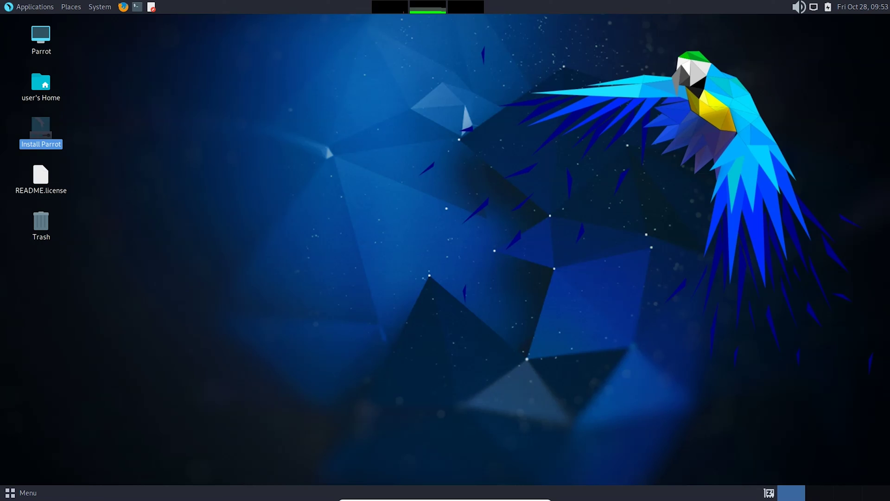
{"action": "left_click", "coordinate": [36, 494]}
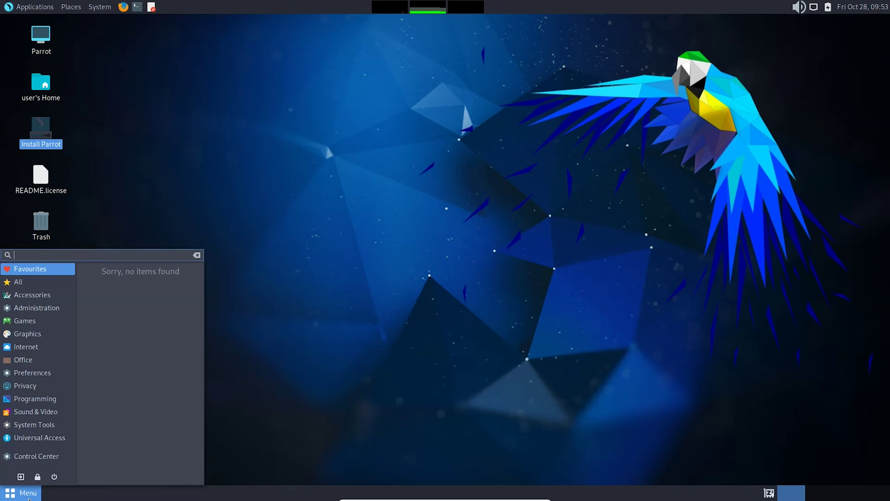
{"action": "left_click", "coordinate": [56, 478]}
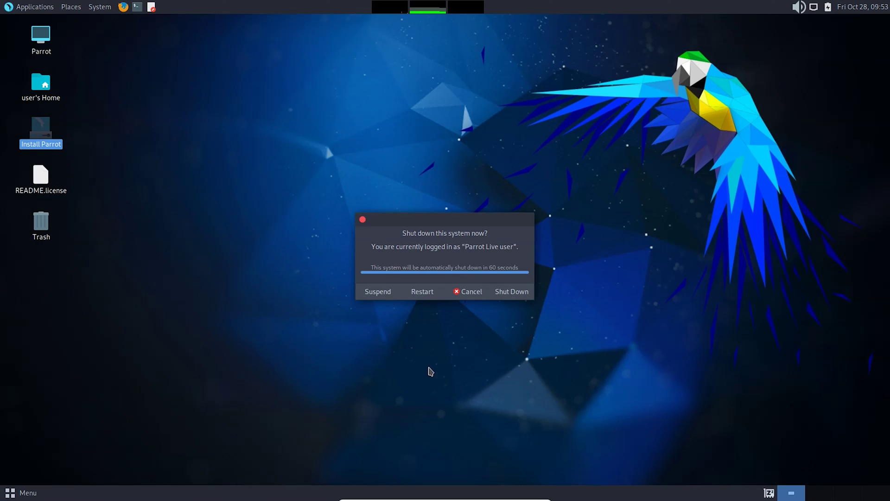
{"action": "left_click", "coordinate": [422, 296]}
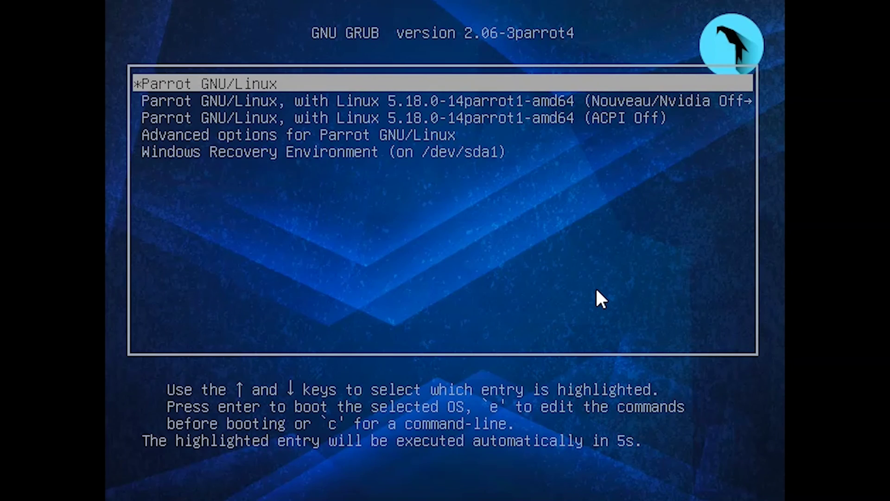
Step: Boot the Windows Recovery Environment (on /dev/sda1) entry from the GRUB boot list
{"action": "key", "text": "Down"}
{"action": "key", "text": "Up"}
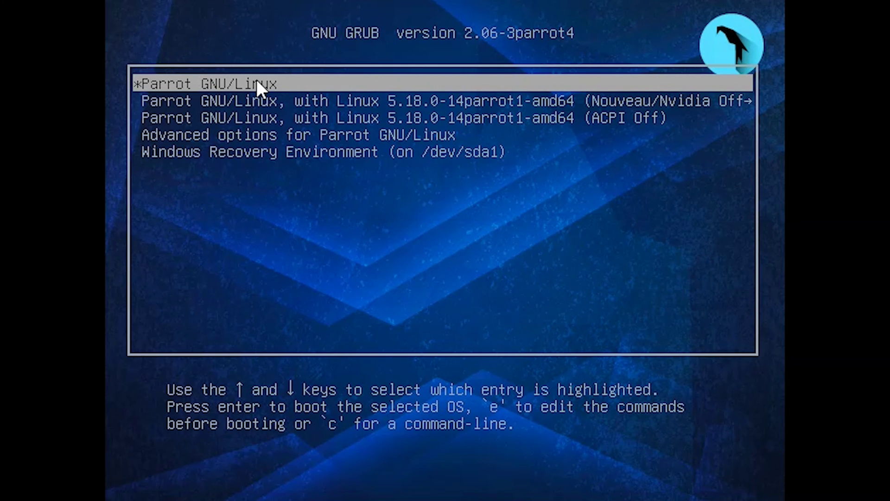
{"action": "key", "text": "Down"}
{"action": "key", "text": "Down"}
{"action": "key", "text": "Down"}
{"action": "key", "text": "Down"}
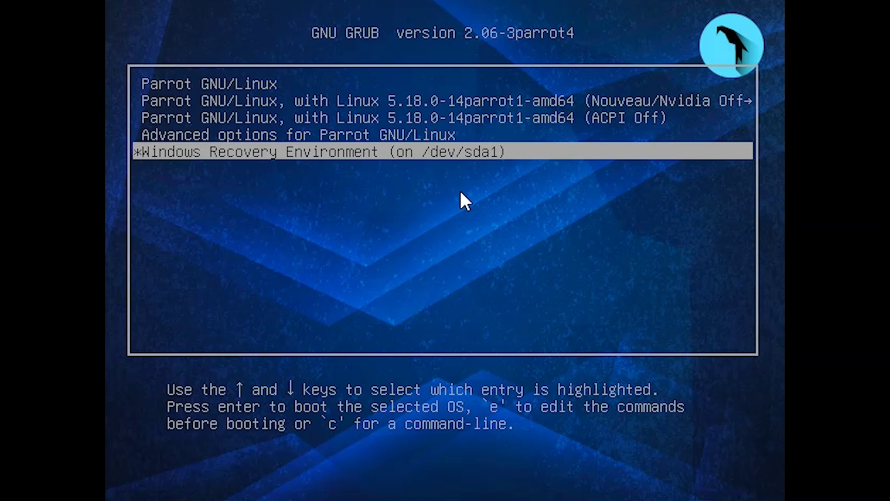
{"action": "key", "text": "Up"}
{"action": "key", "text": "Down"}
{"action": "key", "text": "Return"}
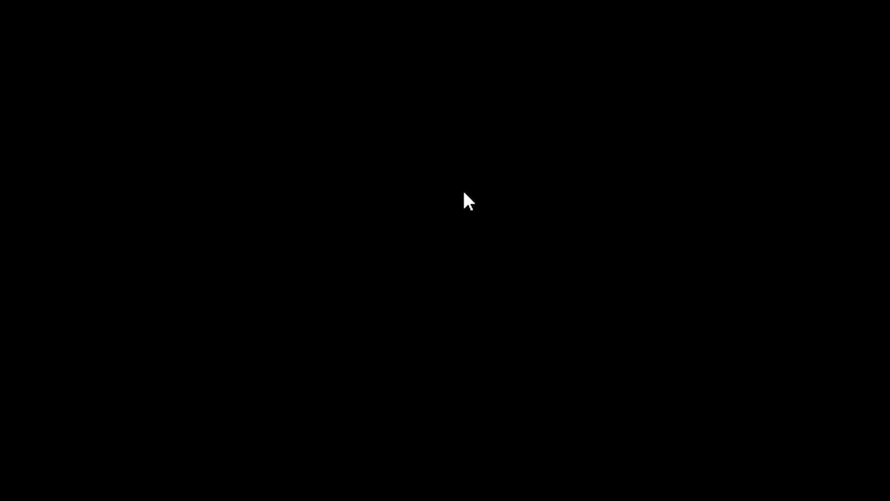